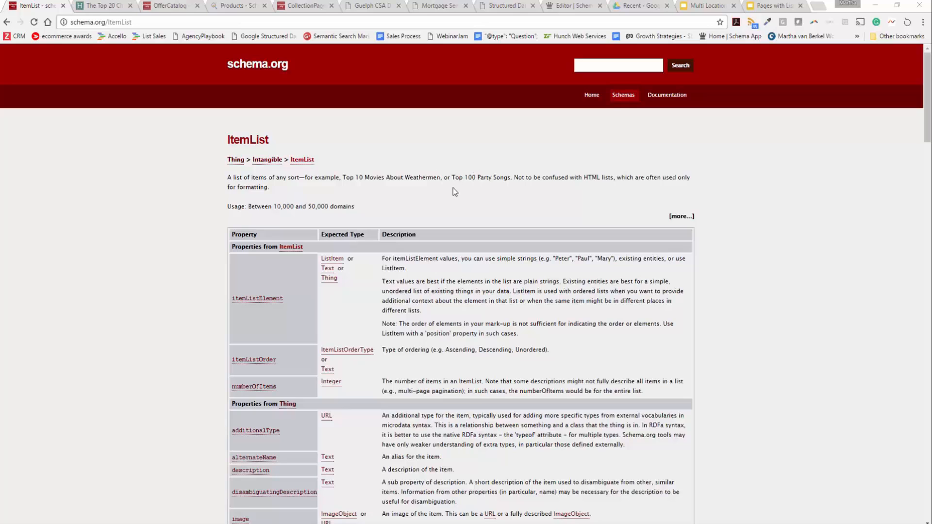
Step: Examine the Huffington Post article on the top 20 Christmas songs as an example of an item list
left_click(103, 8)
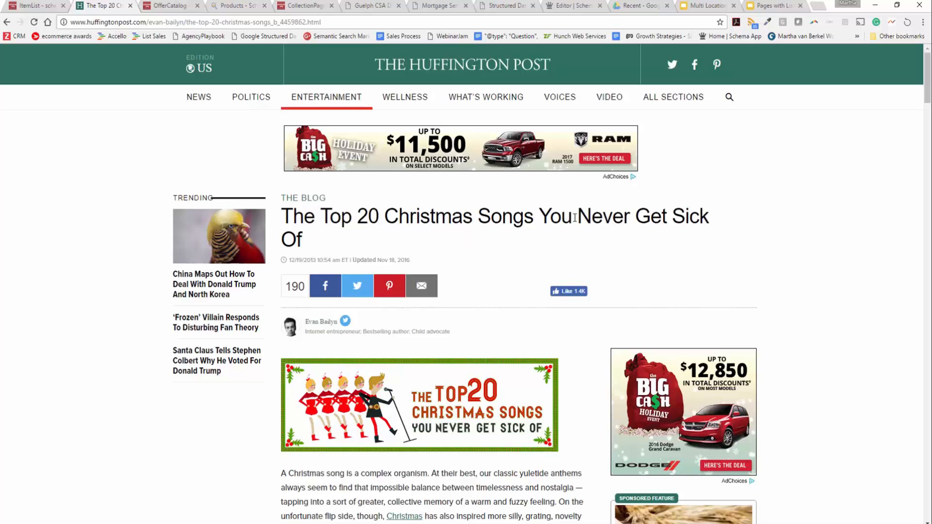
scroll(576, 223, "down", 4)
scroll(617, 268, "down", 4)
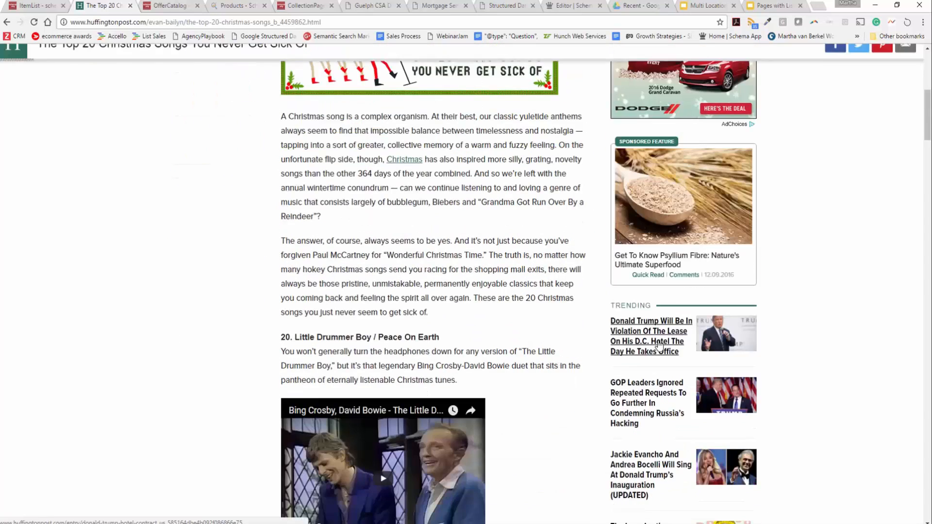
scroll(480, 375, "down", 1)
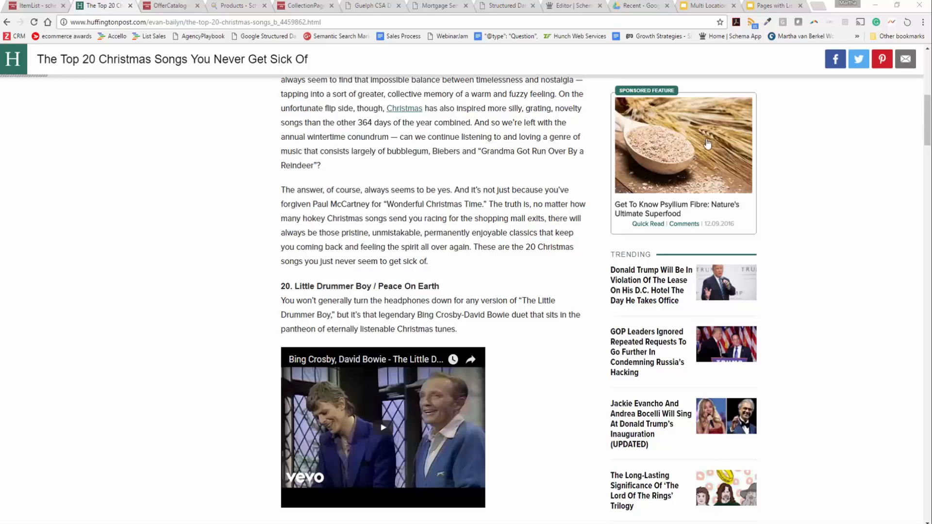
Step: View the schema.org OfferCatalog definition and the Schema App Products page as its example
left_click(171, 8)
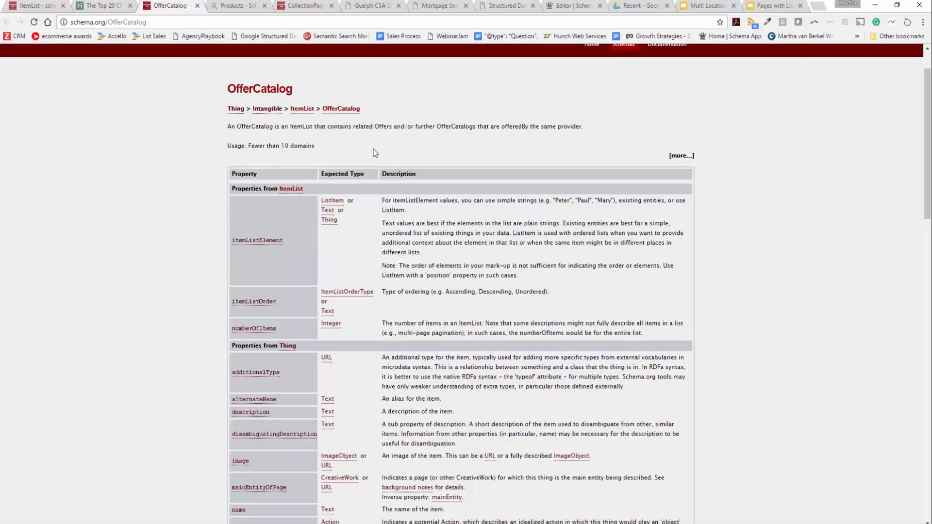
left_click(241, 8)
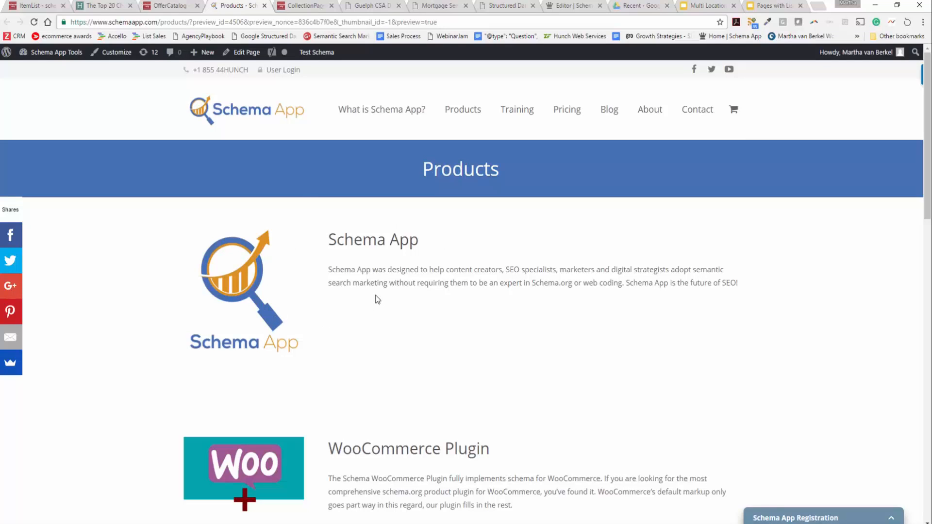
scroll(378, 299, "down", 8)
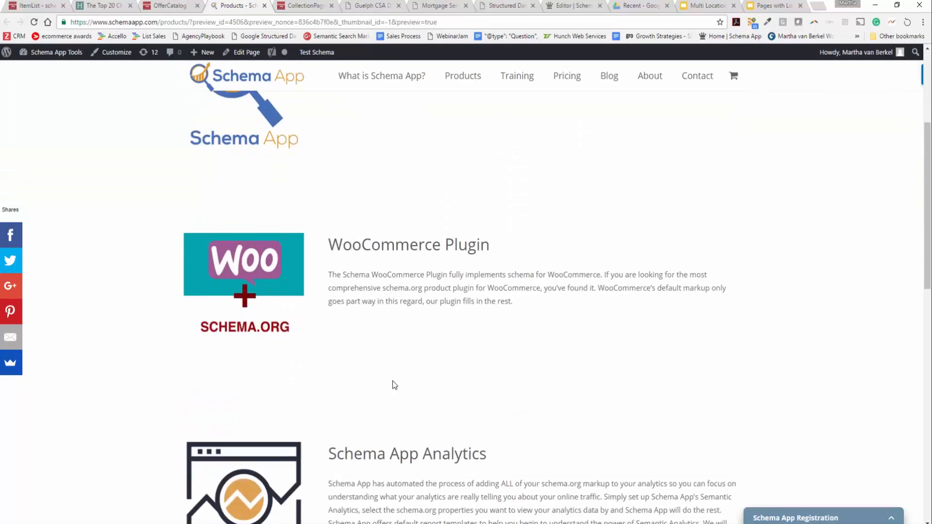
scroll(394, 386, "down", 3)
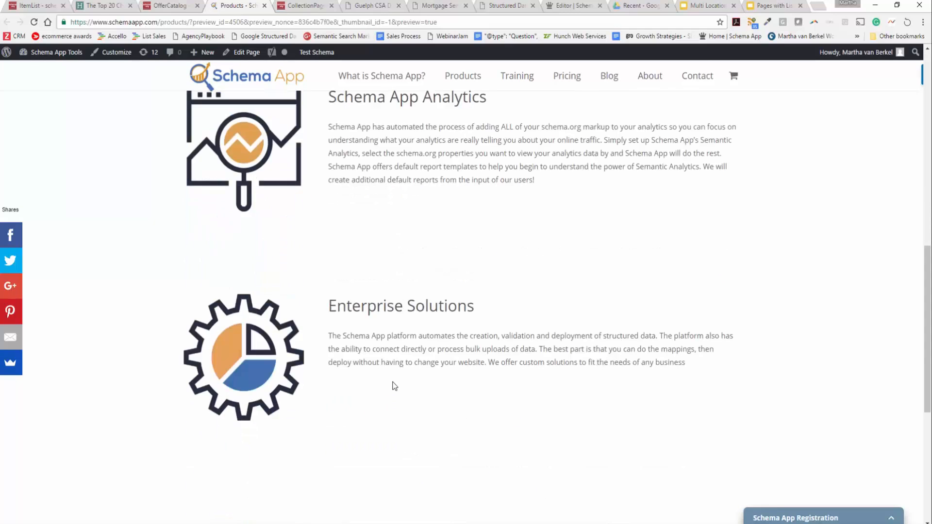
scroll(395, 386, "up", 10)
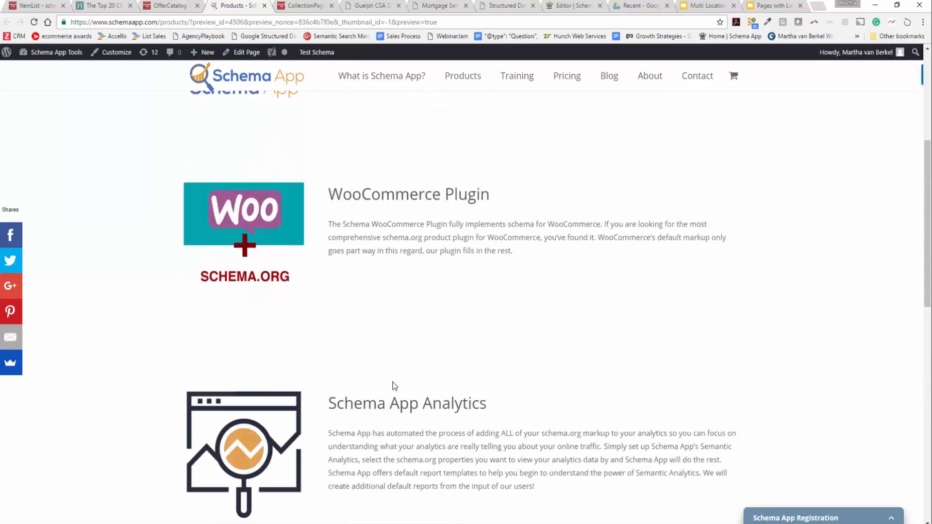
Step: Review the properties of the CollectionPage type on schema.org
left_click(314, 6)
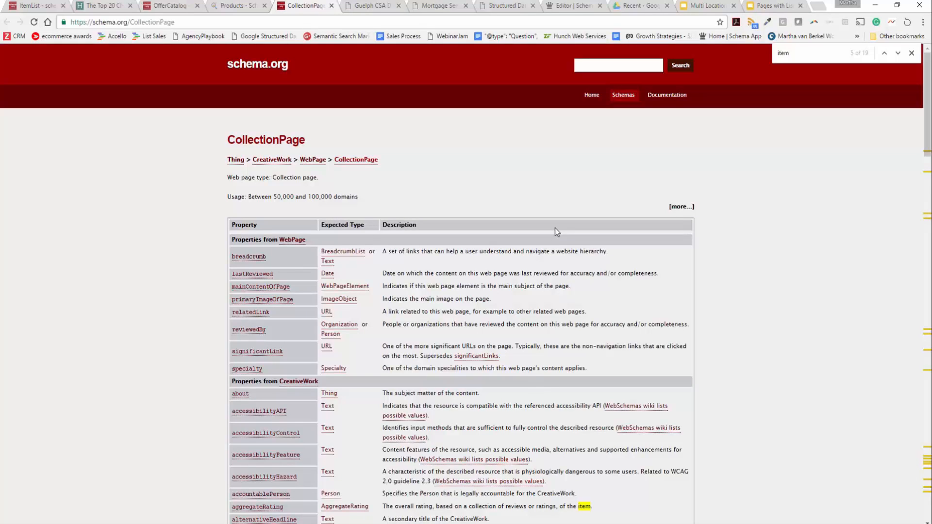
scroll(555, 229, "down", 6)
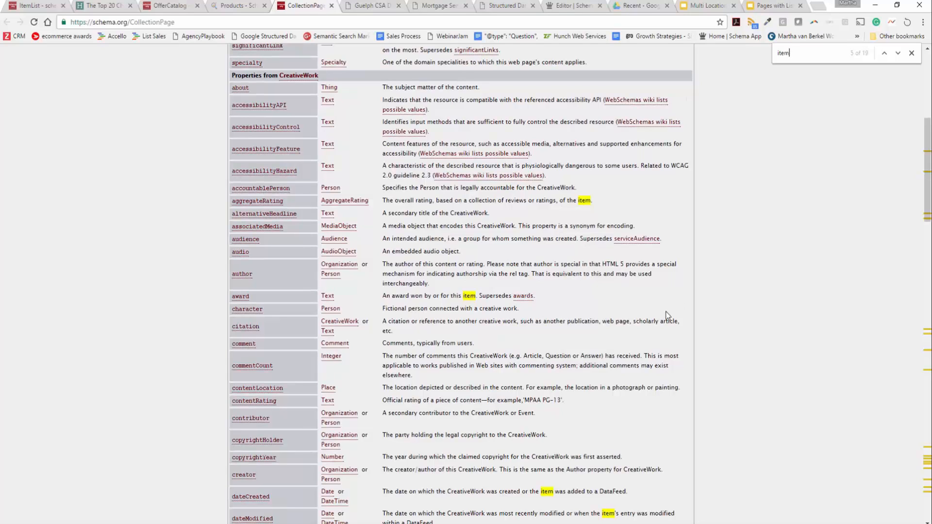
scroll(750, 297, "up", 4)
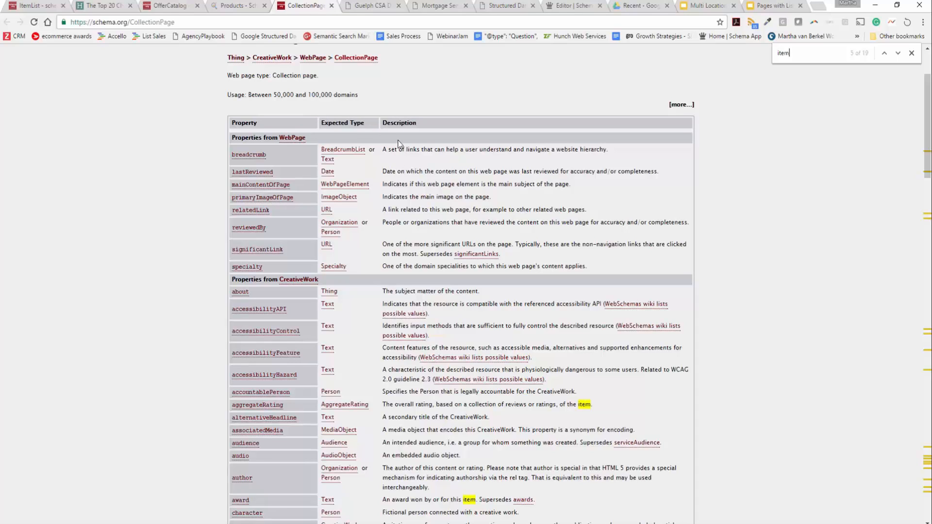
Step: Examine the Guelph CSA Directory page and its farm listings as a collection page example
left_click(371, 8)
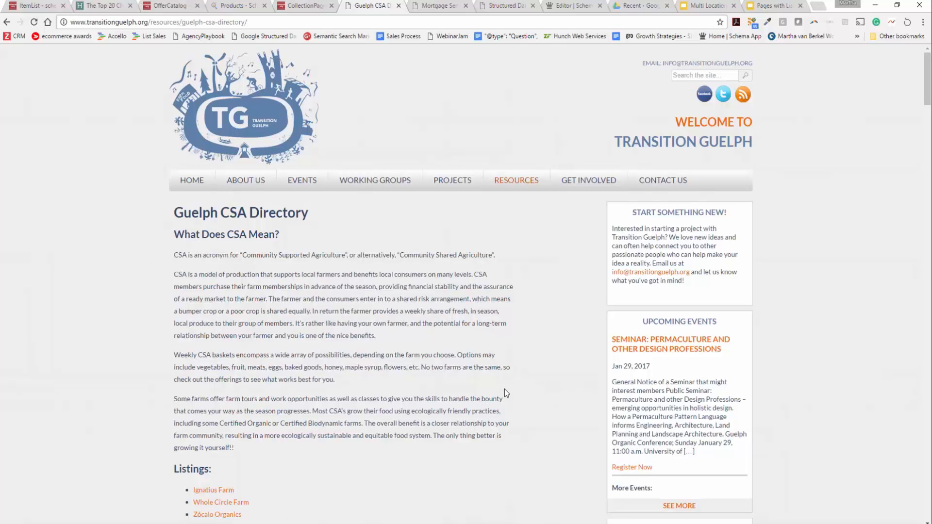
scroll(505, 391, "down", 7)
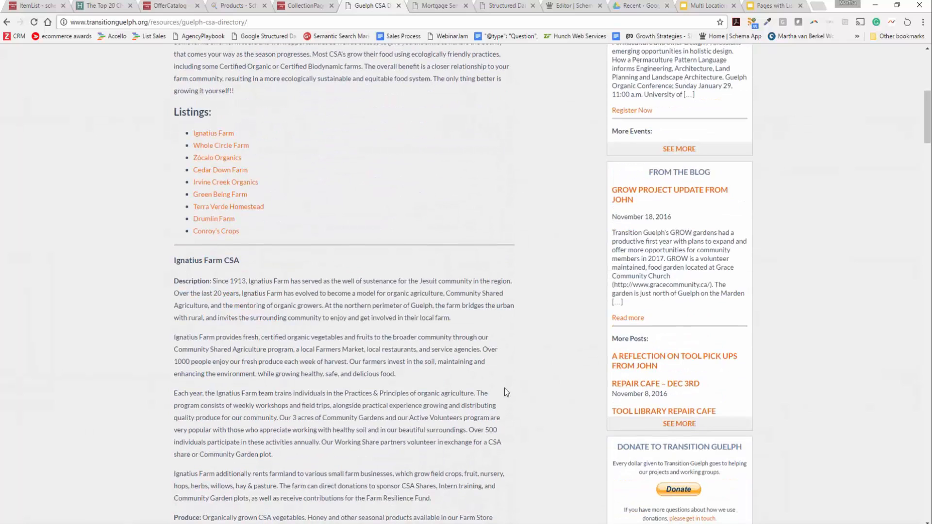
scroll(458, 319, "up", 7)
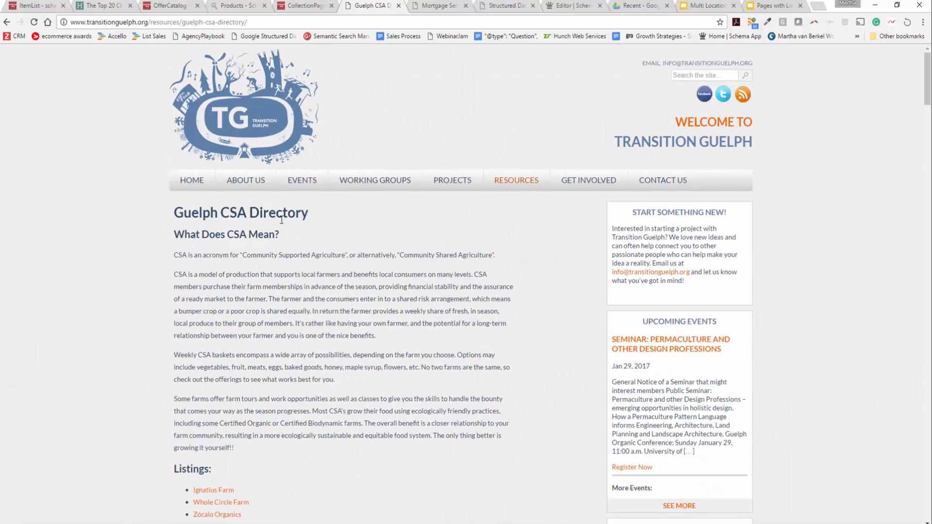
scroll(306, 272, "down", 5)
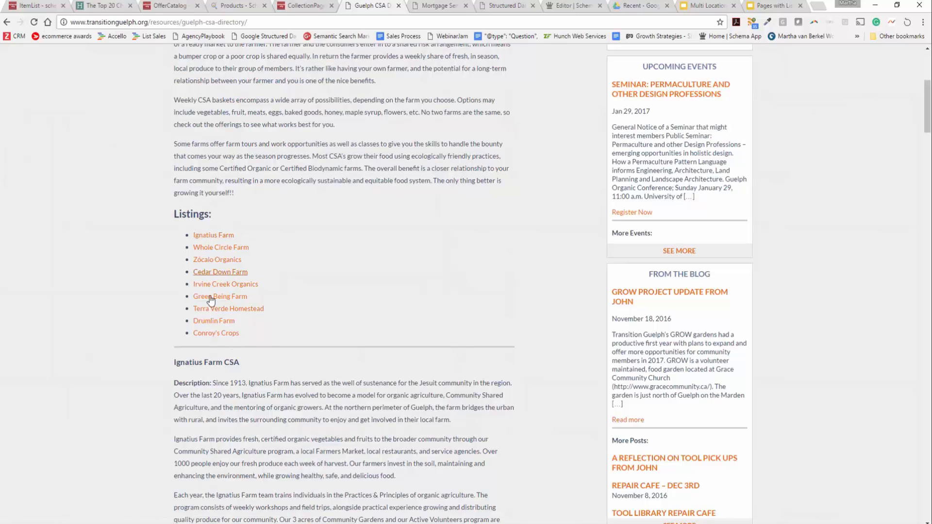
scroll(347, 322, "up", 4)
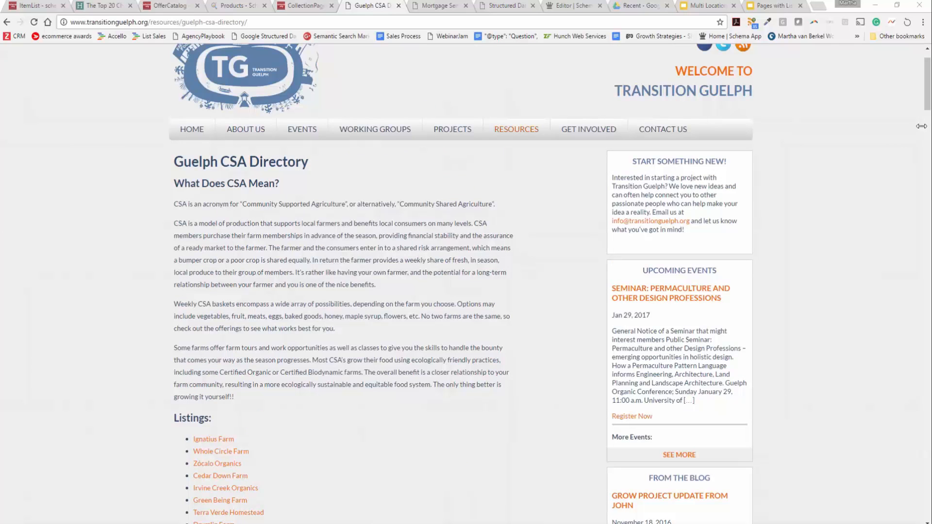
Step: Look through the services and specialties on the Hanley Mortgage Group Mortgage Services page
left_click(443, 4)
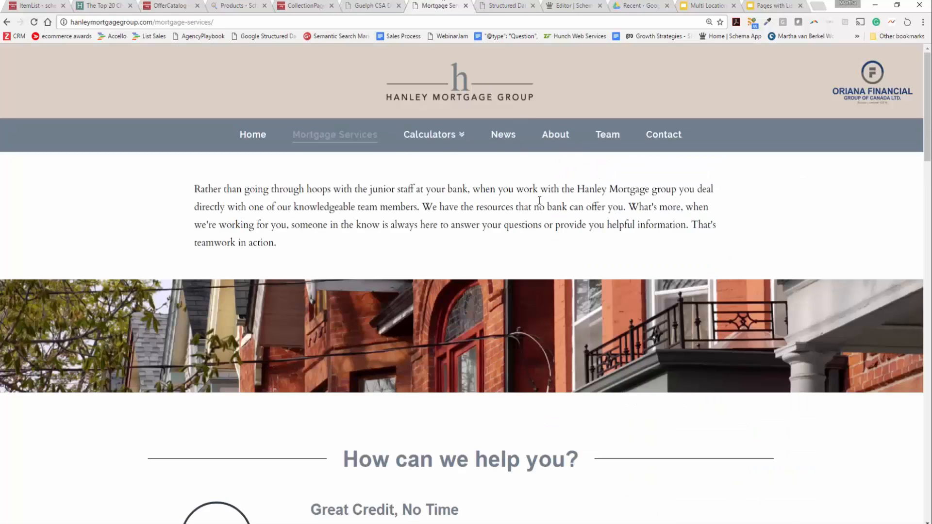
scroll(539, 200, "down", 7)
scroll(538, 199, "down", 11)
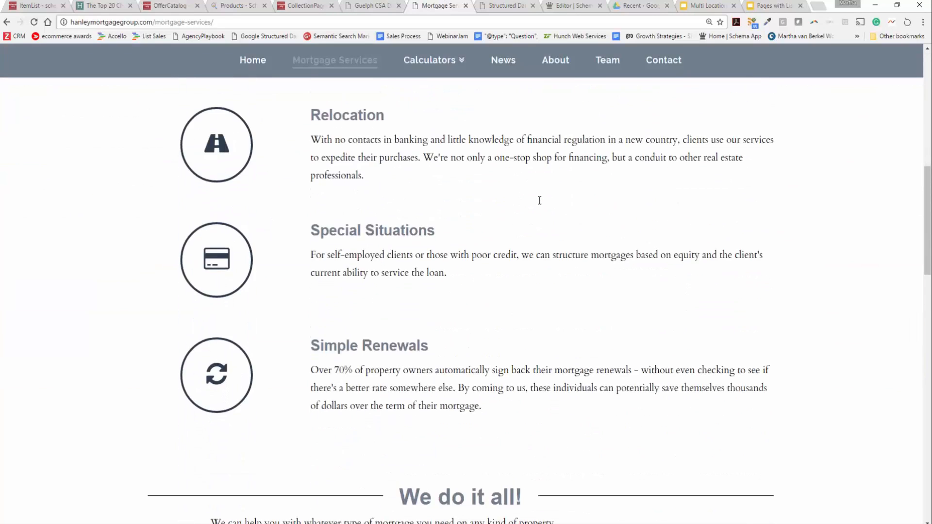
scroll(538, 200, "down", 4)
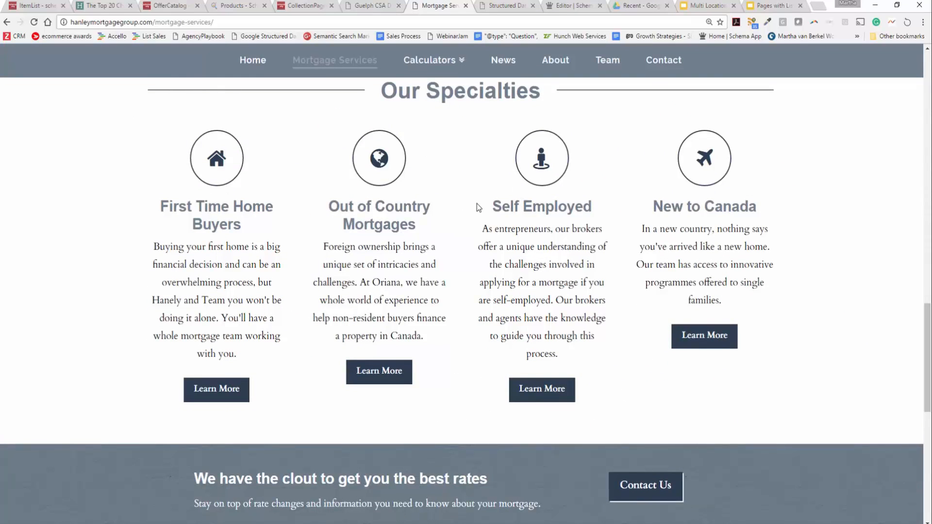
scroll(477, 204, "up", 15)
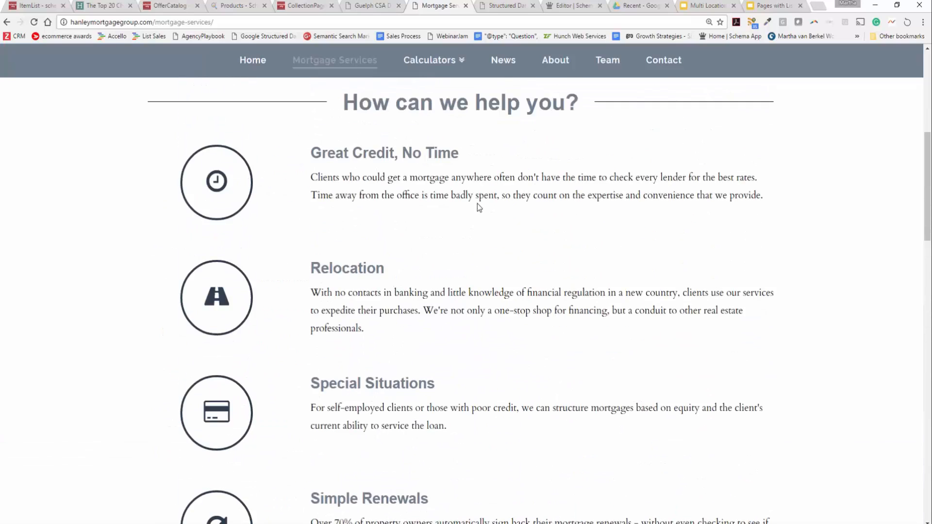
scroll(476, 202, "up", 7)
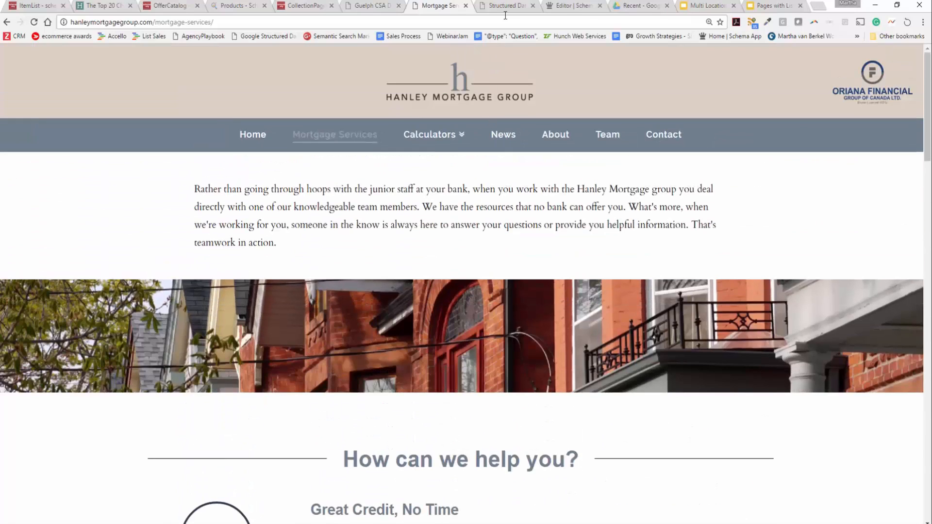
Step: Inspect the hasOfferCatalog markup of the Mortgage Services page in the Structured Data Testing Tool and compare it with the page
left_click(506, 6)
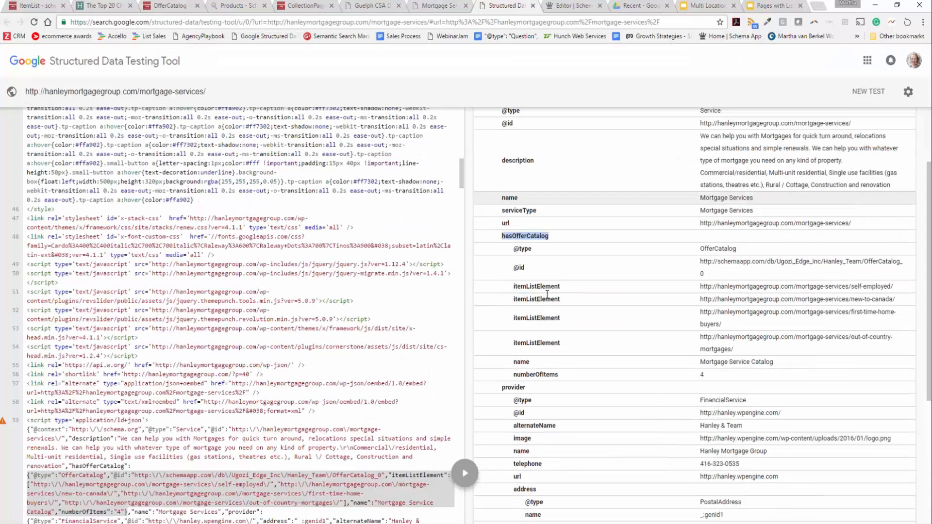
scroll(543, 243, "down", 2)
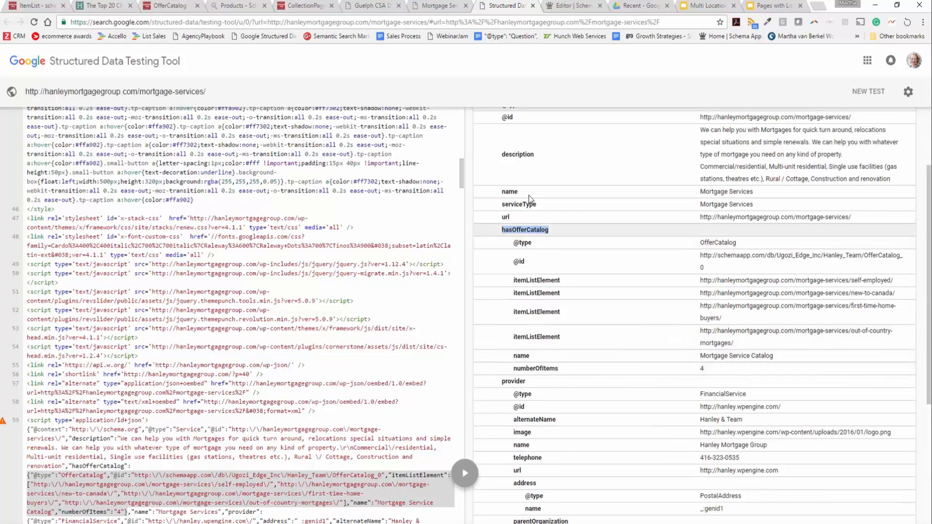
left_click(437, 7)
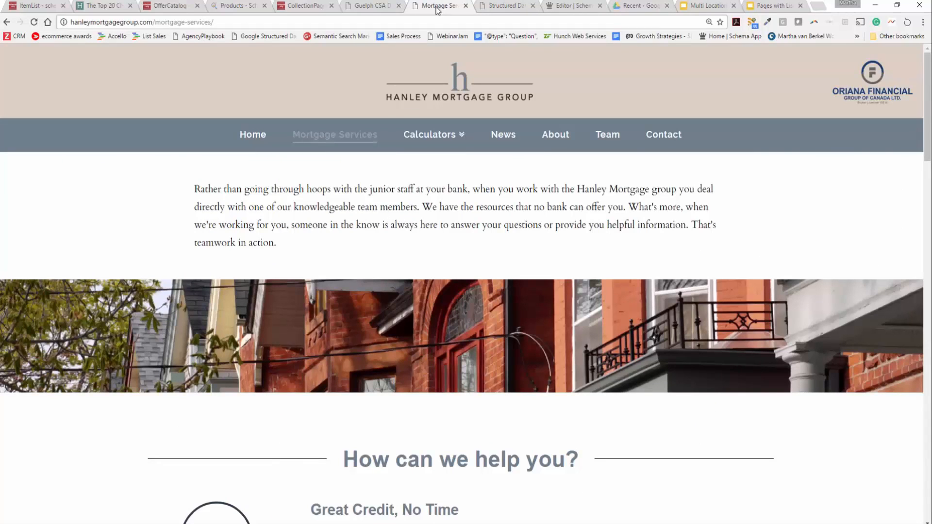
left_click(491, 7)
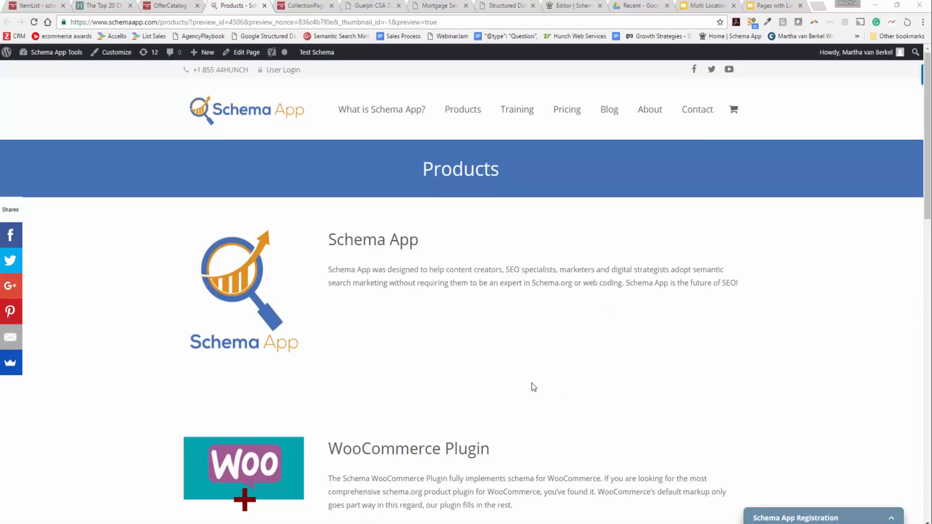
Step: Review the products listed on the Schema App Products page, from Schema App through Enterprise Solutions
scroll(533, 387, "down", 1)
scroll(532, 383, "down", 10)
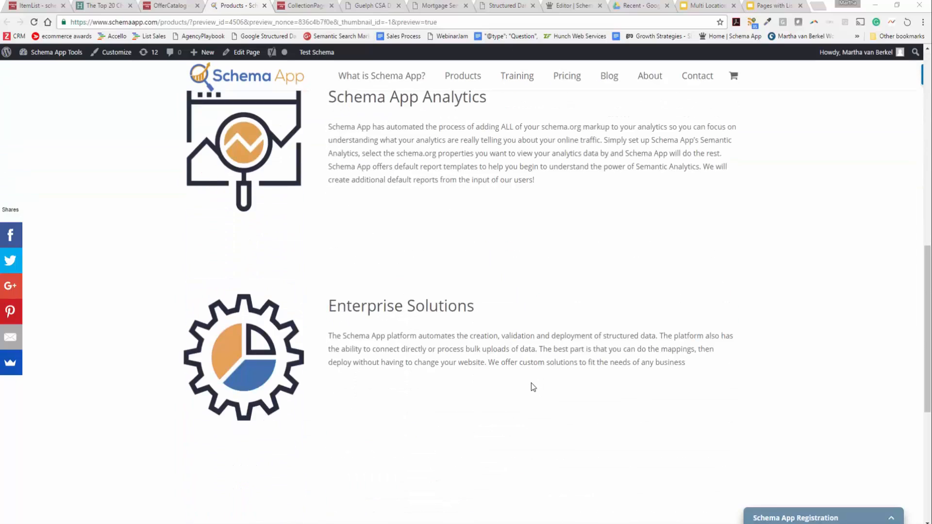
scroll(531, 383, "up", 7)
scroll(531, 383, "up", 4)
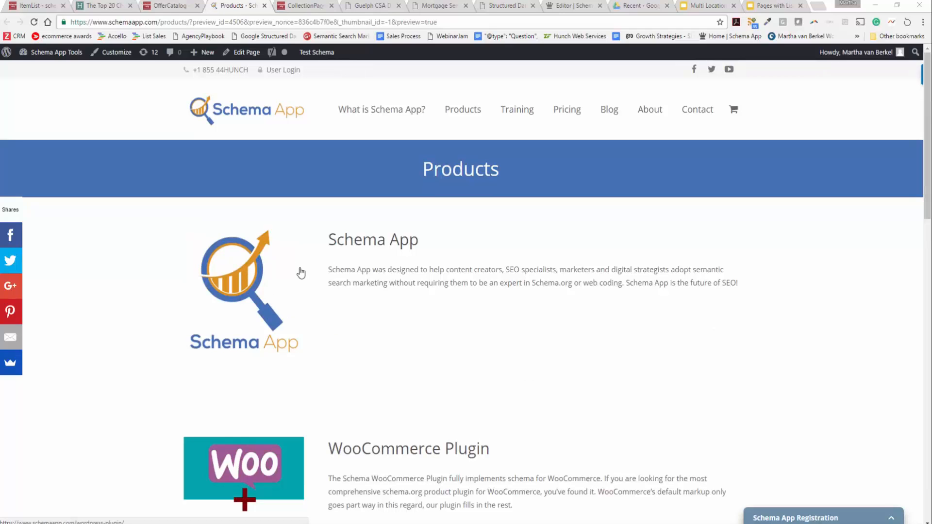
scroll(499, 336, "down", 8)
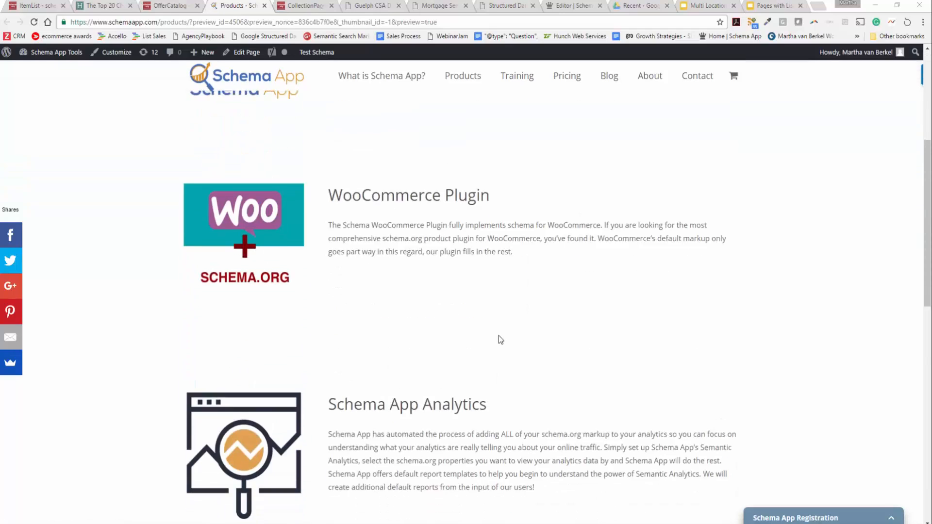
scroll(498, 336, "down", 3)
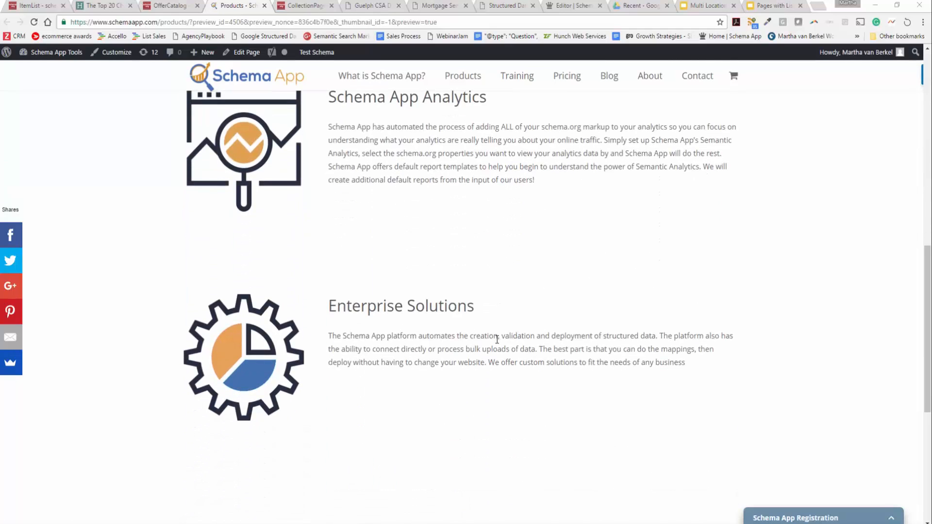
scroll(497, 339, "up", 6)
scroll(497, 339, "up", 5)
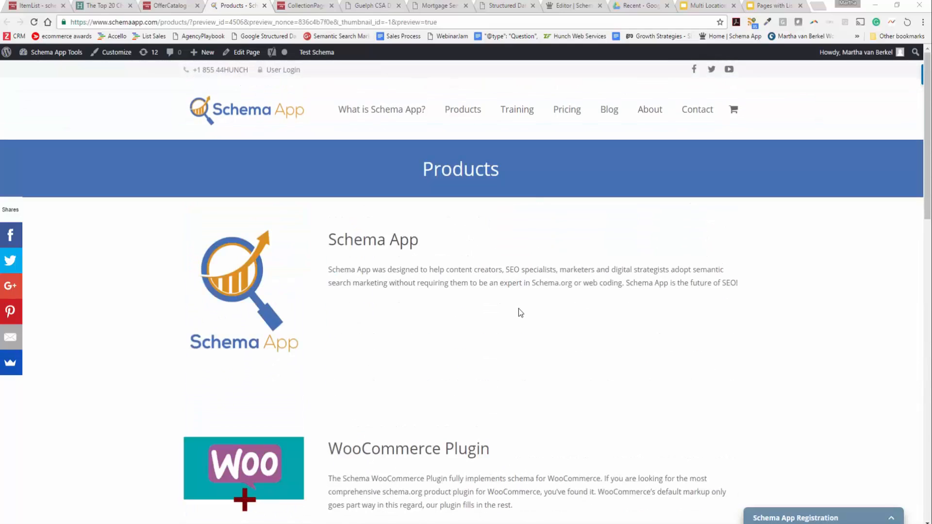
Step: Switch to the Schema App structured data editor and start a new Offer catalog instance named "Schema App Products Page"
left_click(556, 2)
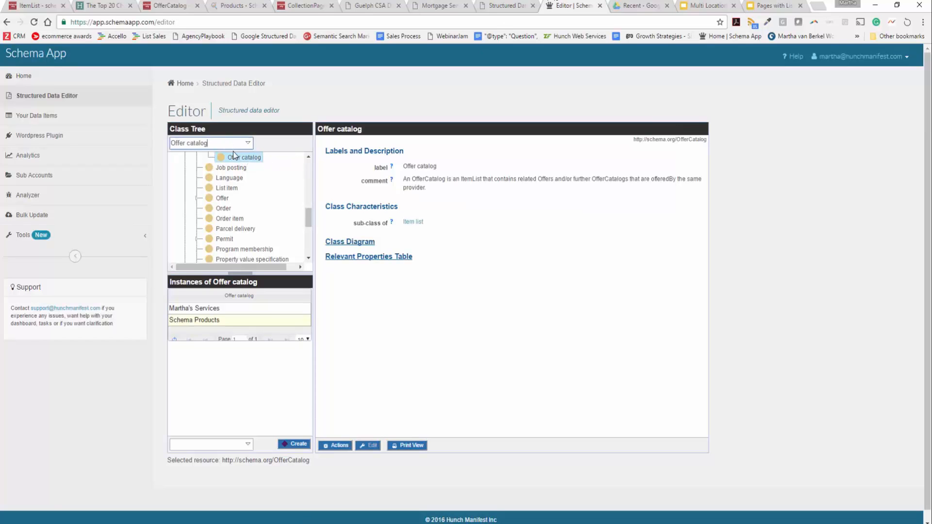
left_click(299, 447)
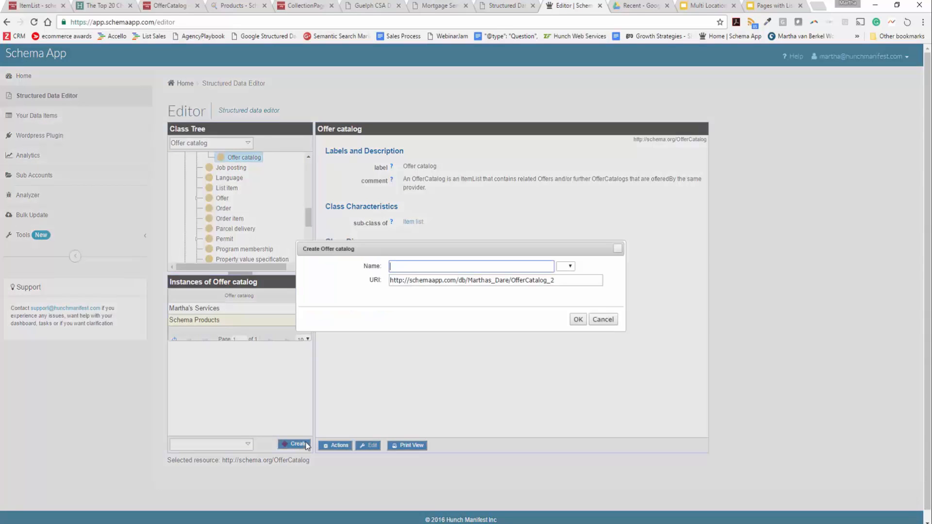
type("Schema App Produc")
left_click_drag(555, 280, 410, 282)
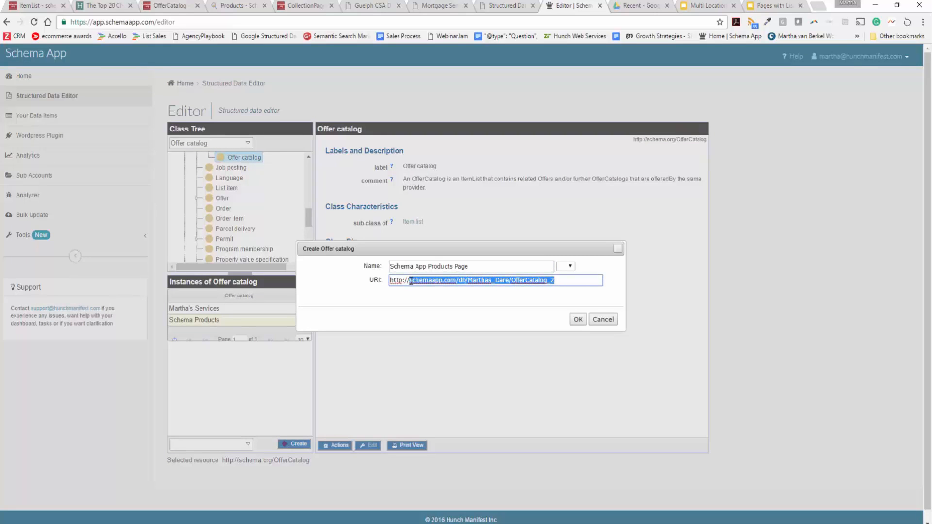
left_click_drag(461, 280, 571, 280)
key("BackSpace")
key("BackSpace")
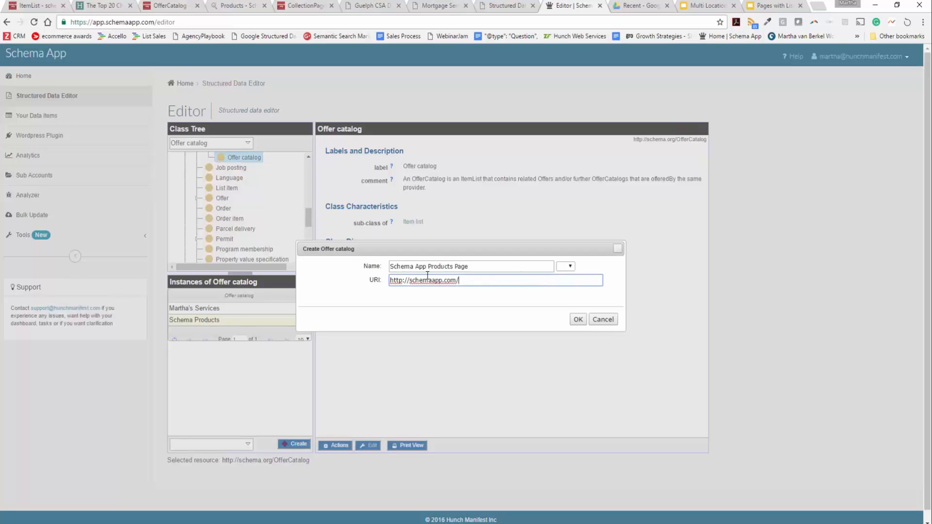
left_click(410, 280)
type("www.")
type("products/")
left_click(576, 320)
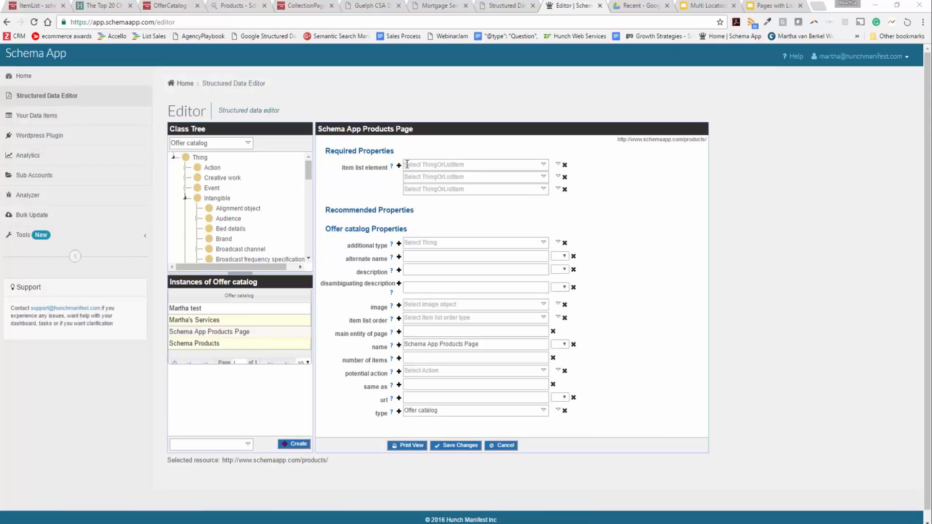
Step: Set the catalog's first three item list elements to Schema App, Schema App Analytics and Enterprise Solutions
left_click(476, 168)
type("Schem")
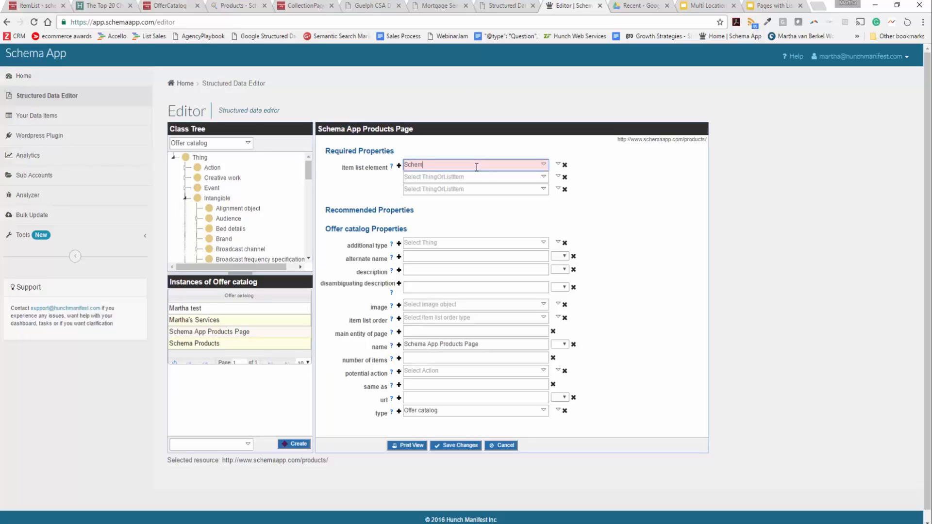
type("a App")
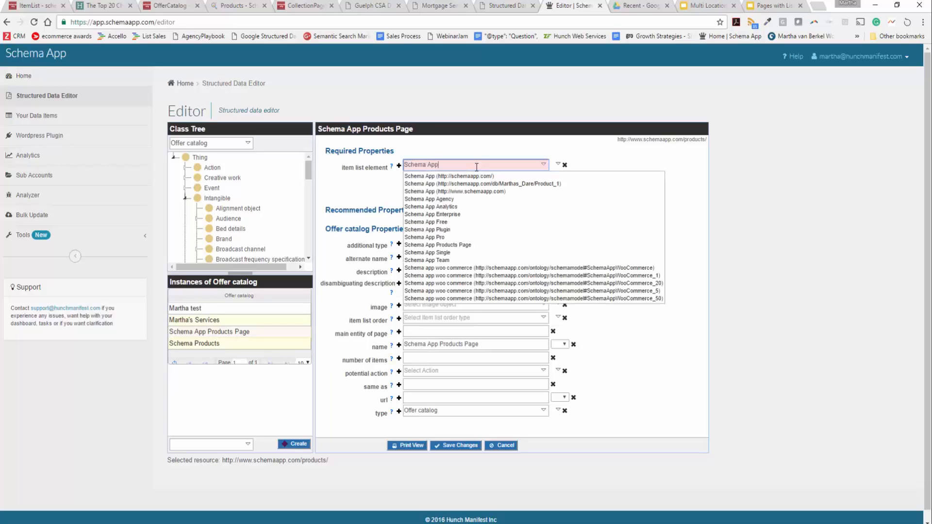
left_click(465, 177)
left_click(452, 179)
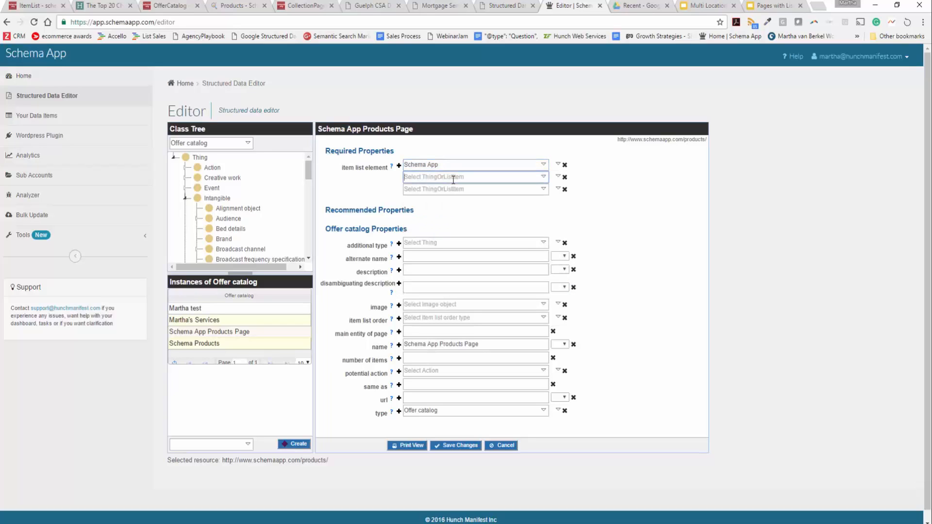
type("Schema App Anal")
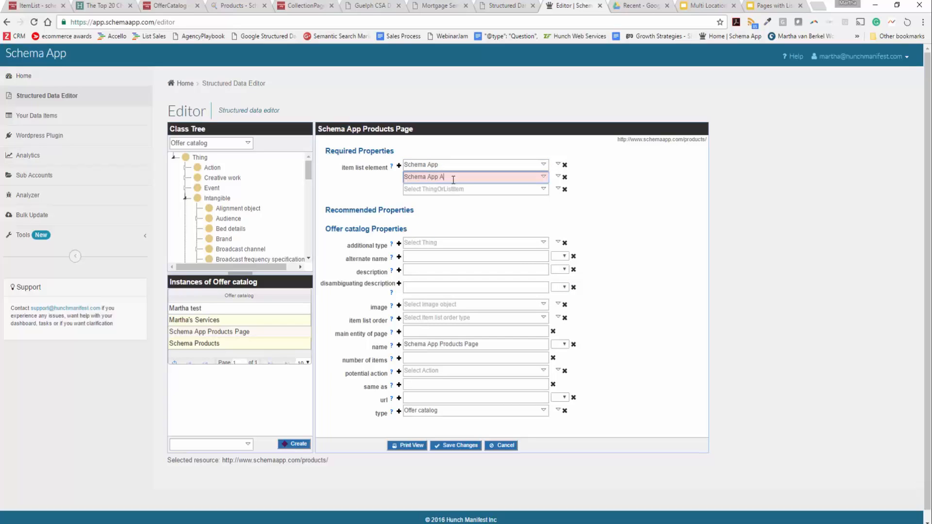
left_click(440, 188)
left_click(439, 190)
type("Enterprise")
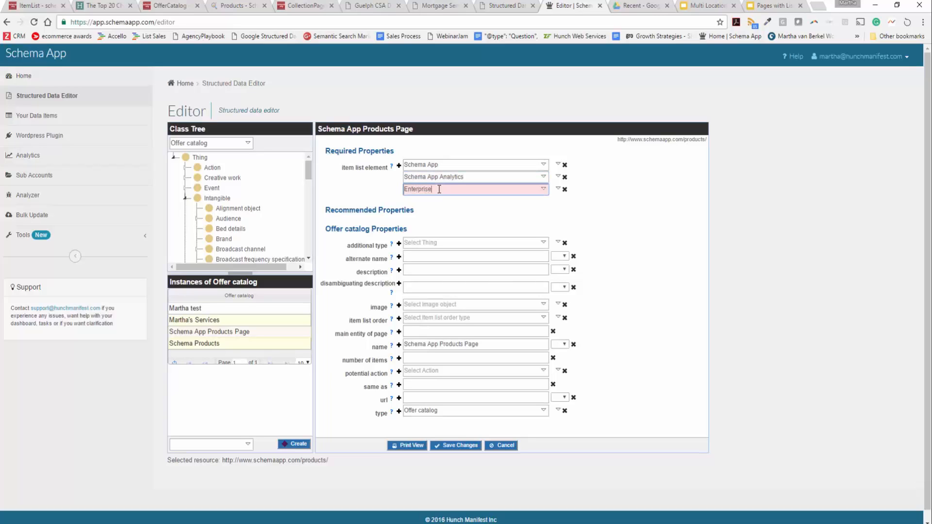
left_click(431, 200)
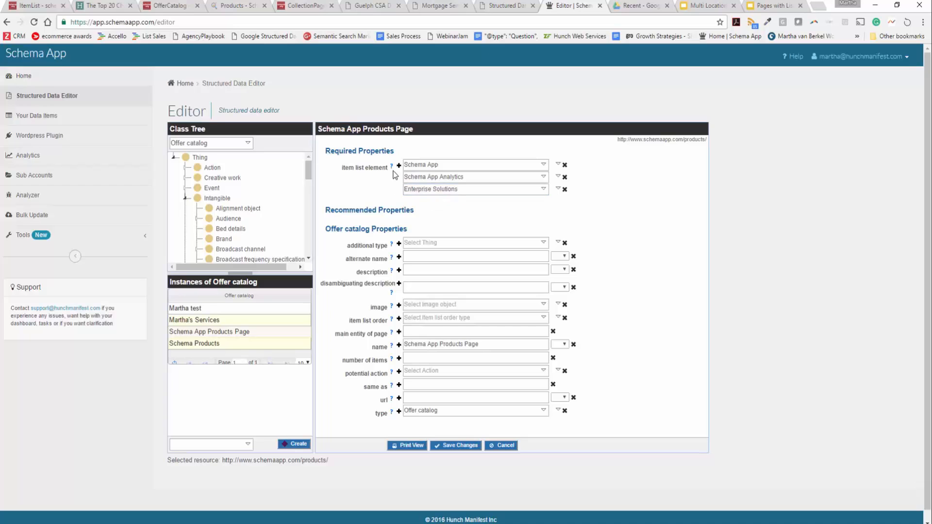
Step: Add Woo Commerce Plugin as a fourth item list element and enter the description "Schema App offers four distinct products listed here."
left_click(398, 166)
left_click(432, 204)
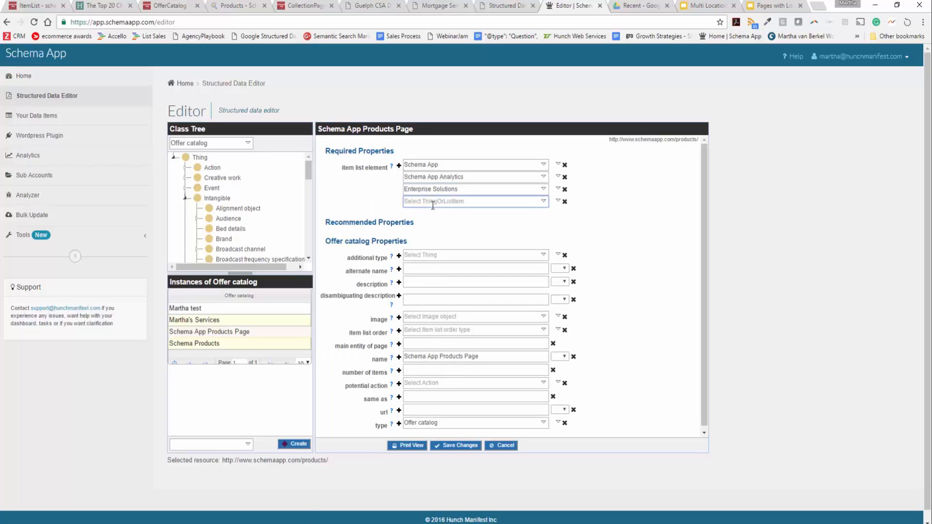
type("Woo")
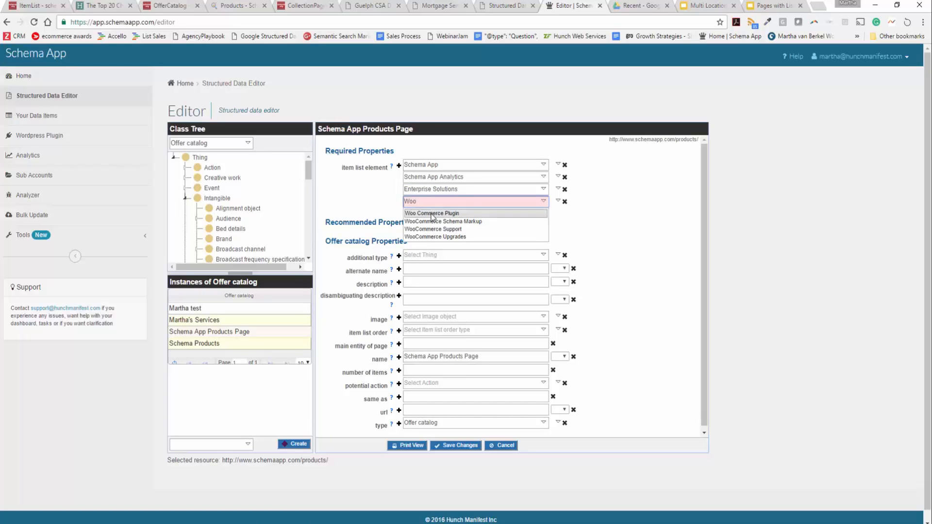
left_click(432, 214)
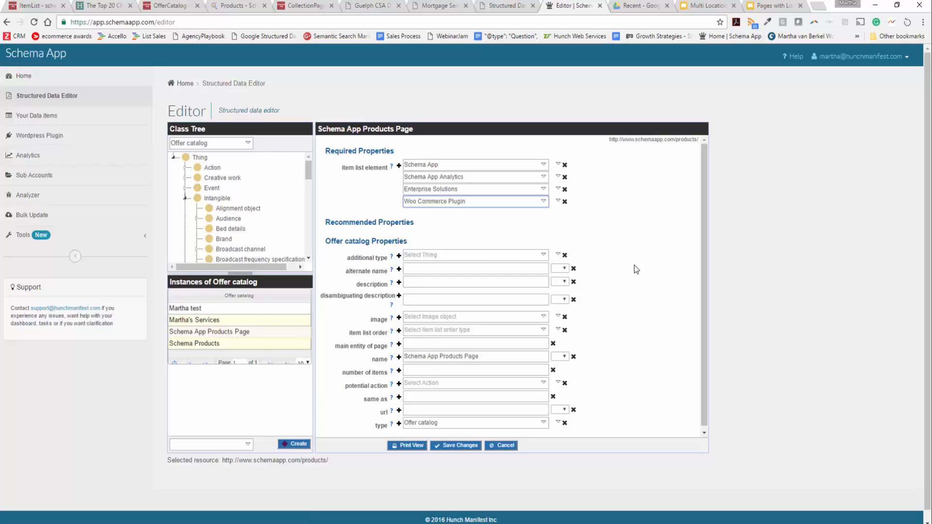
left_click(440, 283)
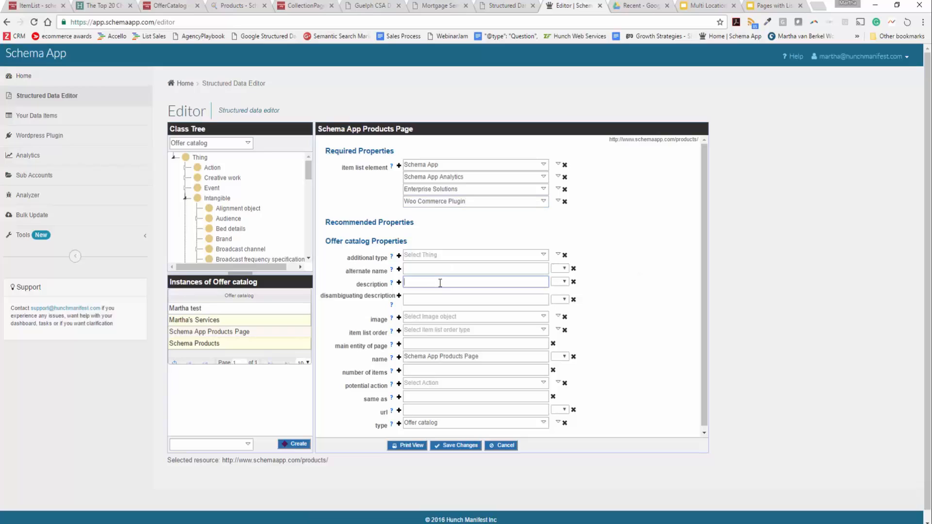
type("Schema App offers four distinct products listed here.")
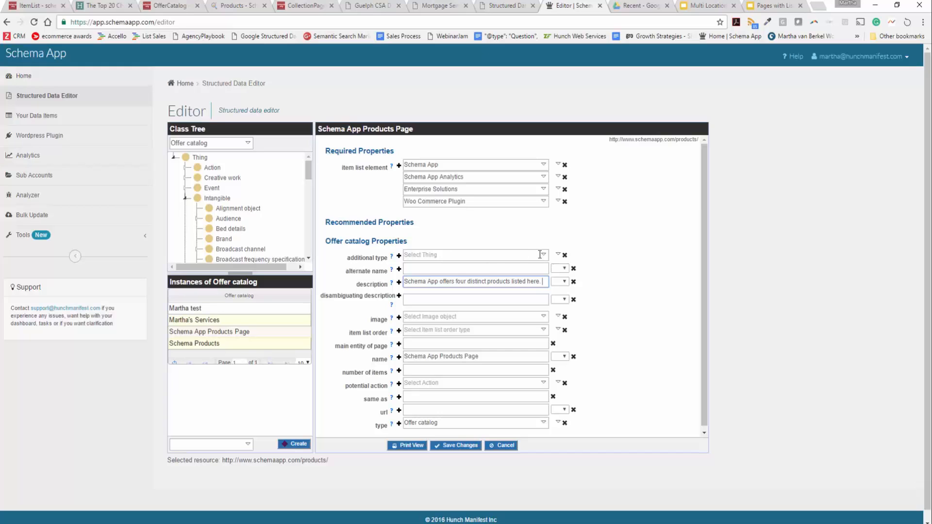
Step: Look up "schema markup" on Wikipedia for the additional type and assign the Microdata entity
left_click(558, 254)
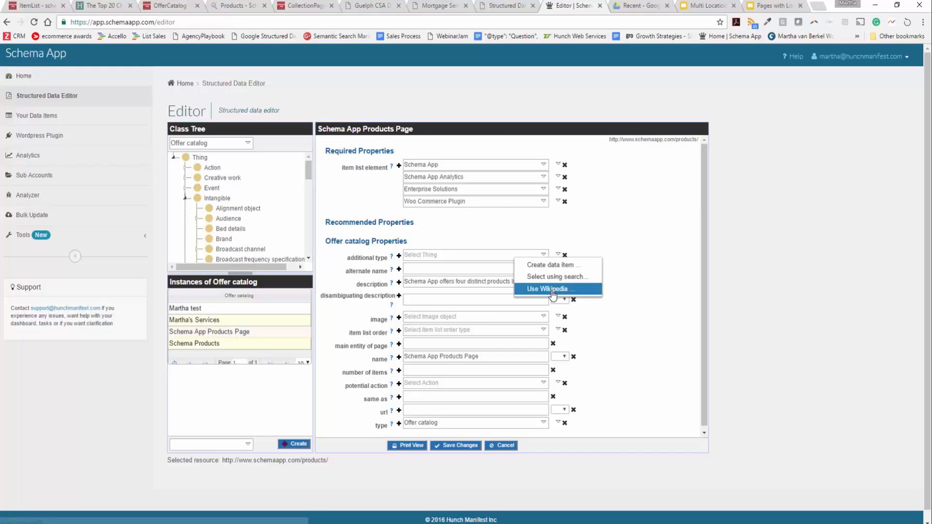
left_click(550, 290)
type("s")
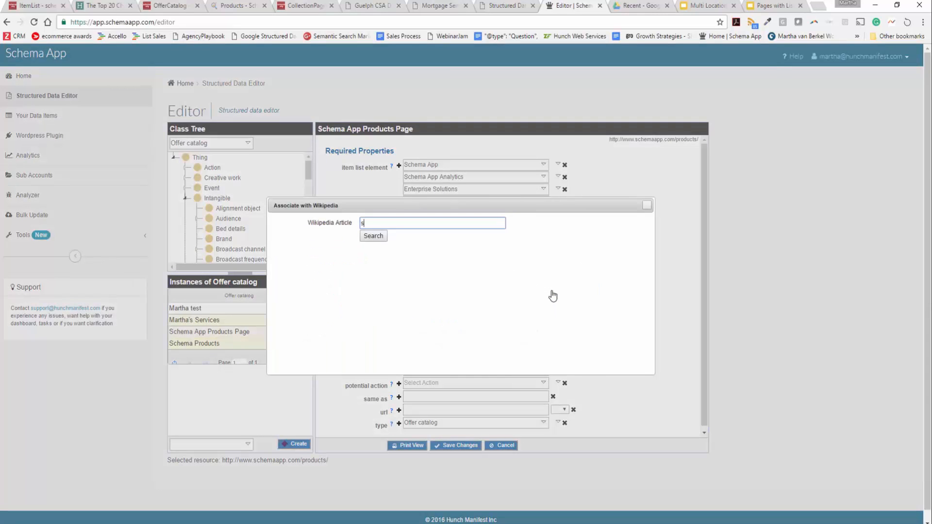
type("chema markup")
left_click(374, 236)
left_click(366, 248)
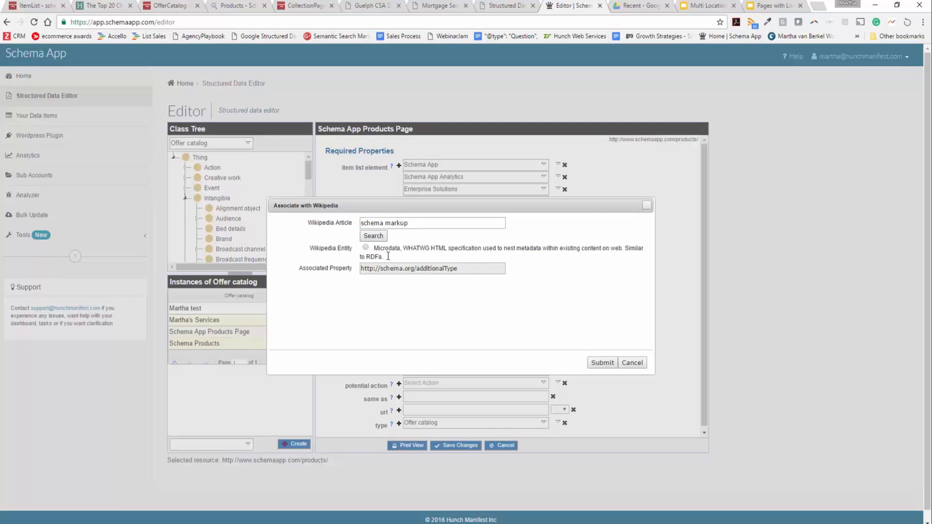
left_click(602, 362)
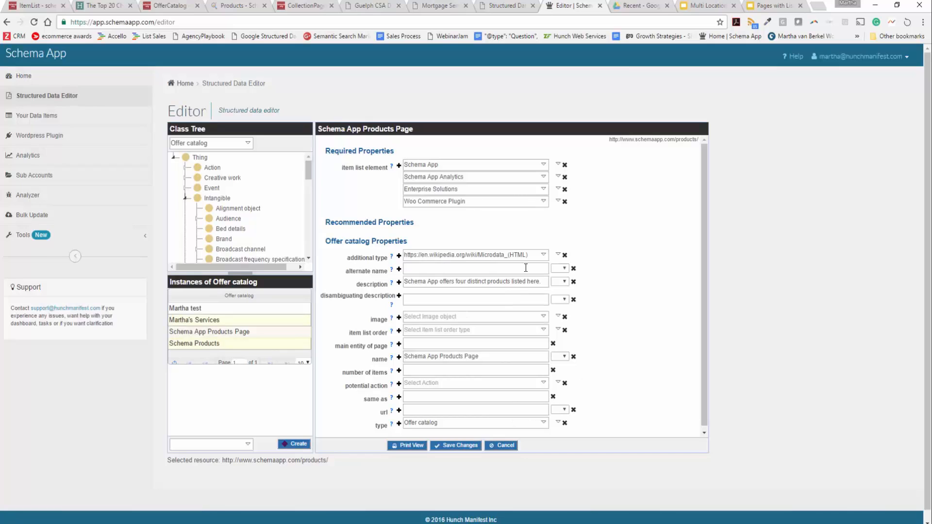
Step: Copy the Schema App logo's image address from the Products page and set it as the catalog's image in the editor
left_click(442, 316)
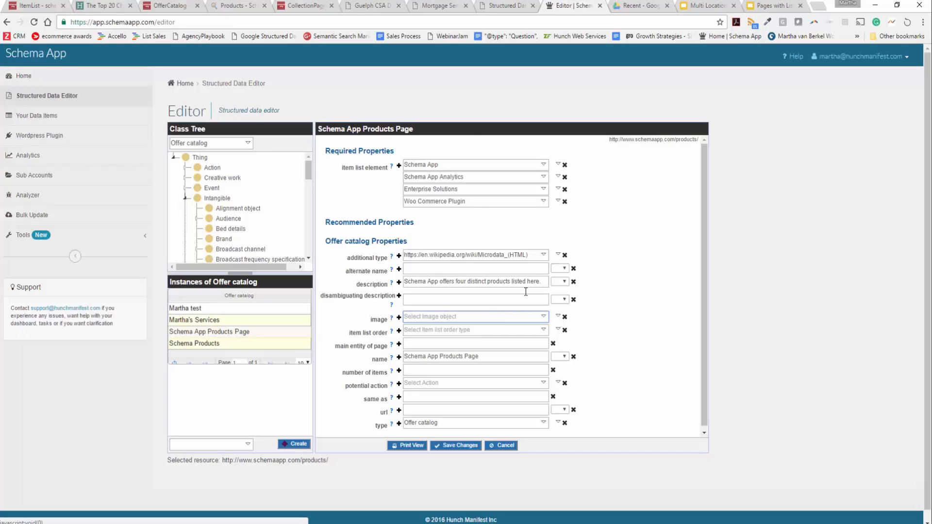
left_click(252, 5)
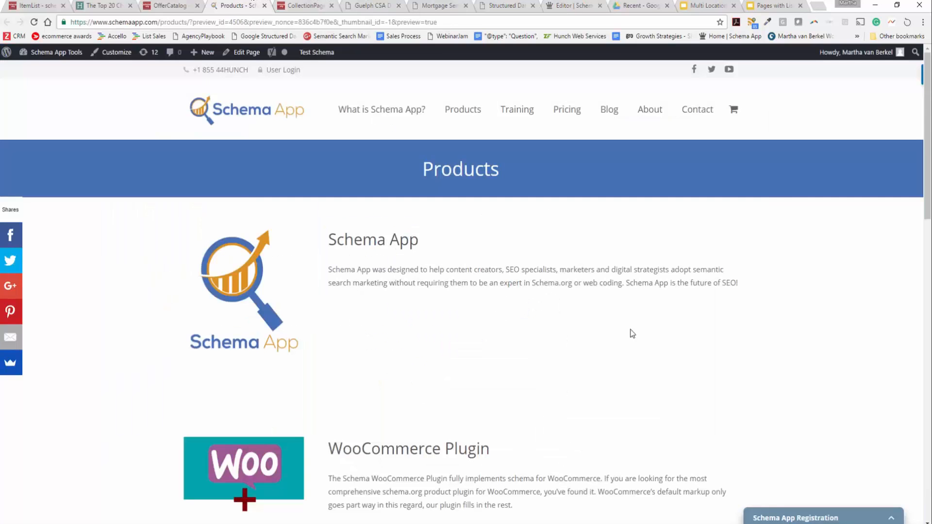
right_click(236, 273)
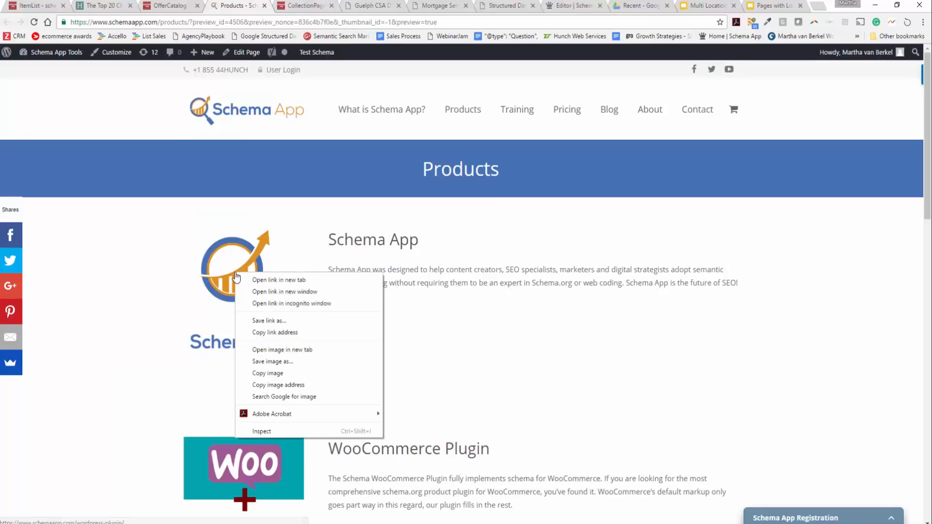
left_click(281, 386)
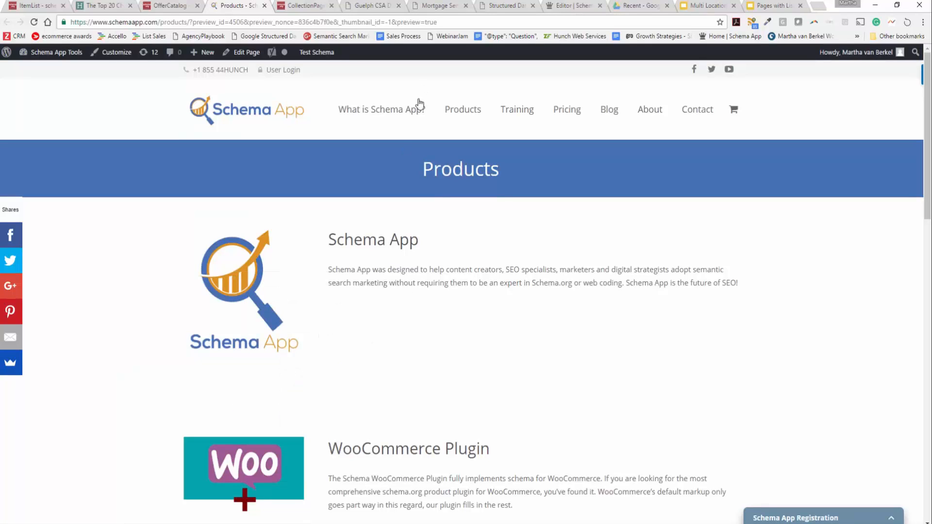
left_click(585, 4)
key("ctrl+v")
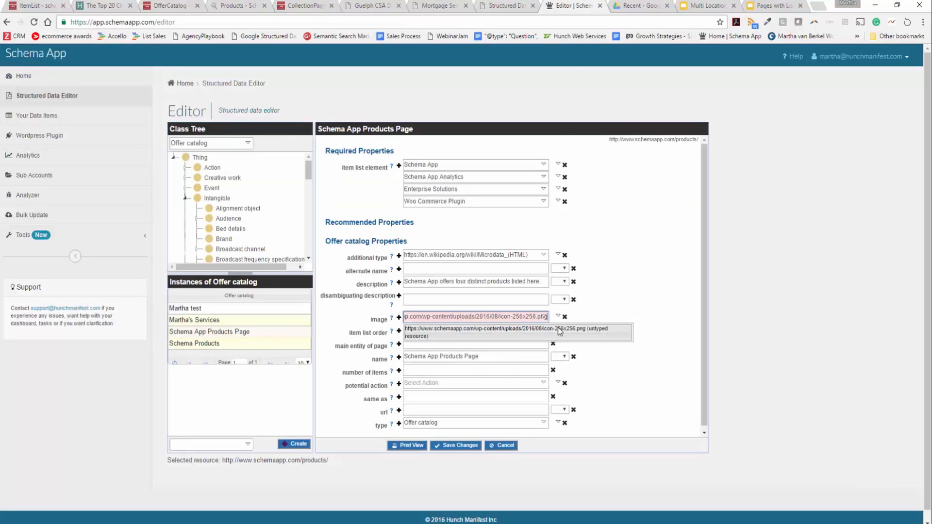
left_click(552, 332)
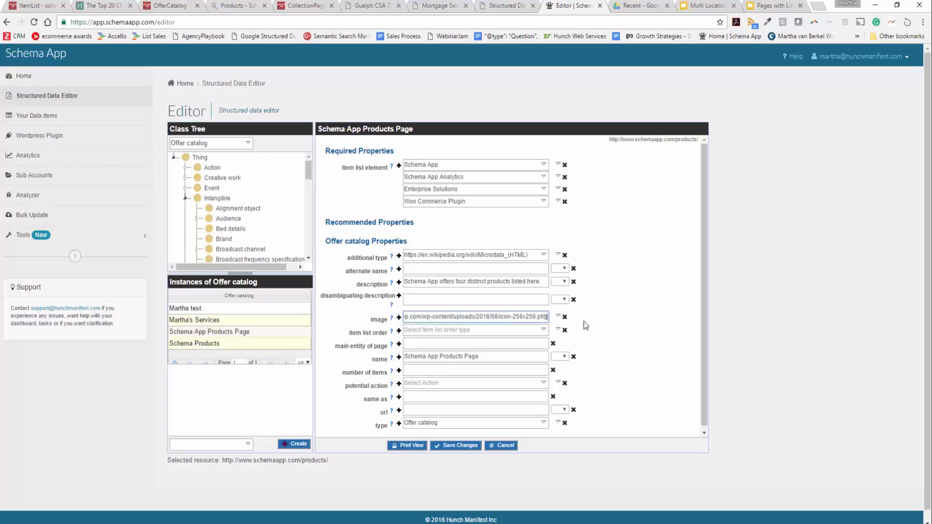
Step: Set the item list order to Item list unordered and the number of items to 4
left_click(473, 331)
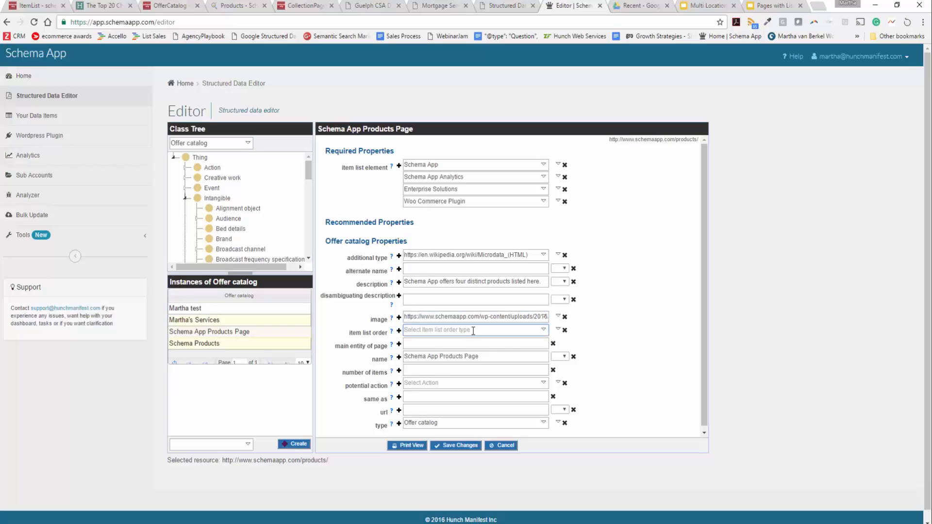
left_click(544, 331)
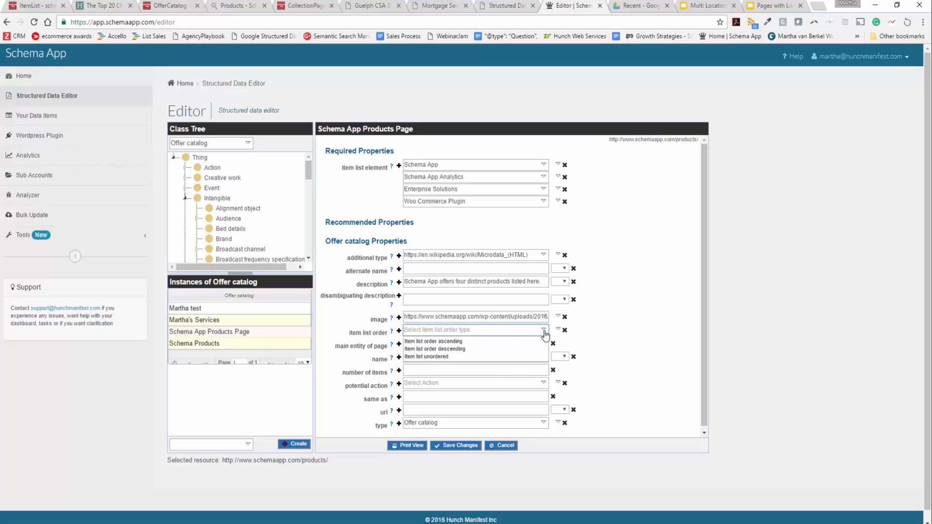
left_click(531, 356)
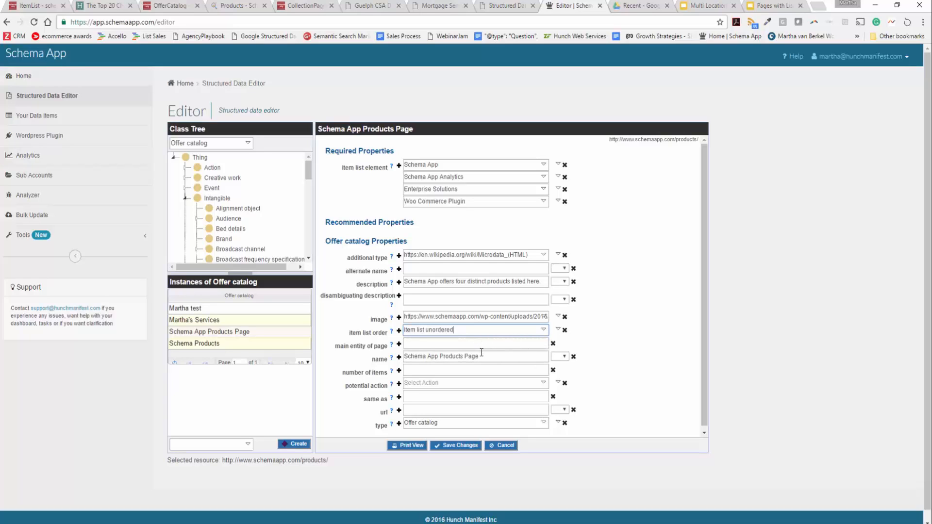
left_click(460, 369)
type("4")
left_click(473, 397)
left_click(465, 411)
left_click_drag(329, 460, 223, 461)
key("ctrl+c")
left_click(426, 409)
key("ctrl+v")
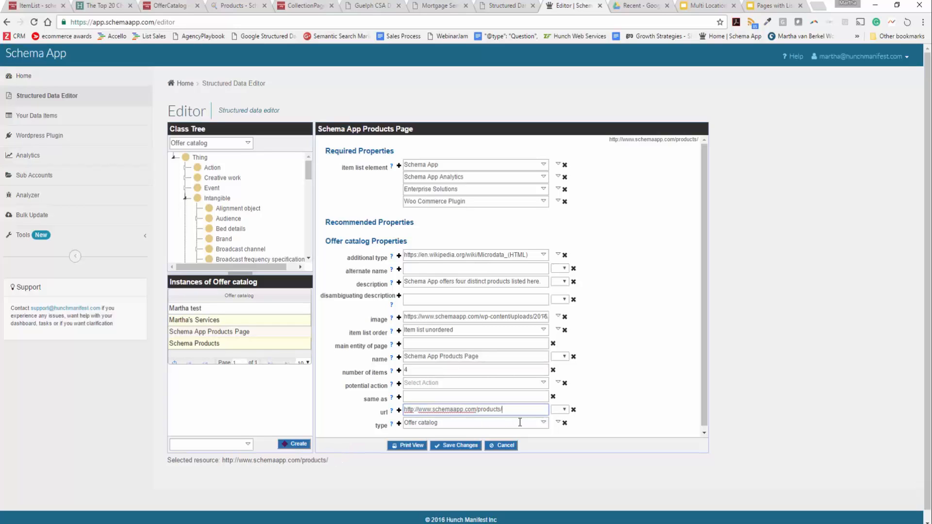
left_click(446, 447)
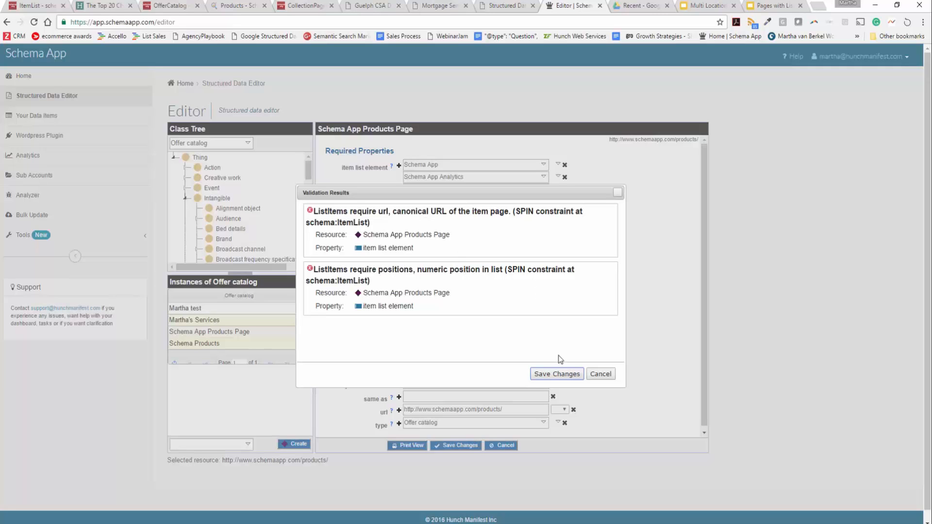
left_click(553, 375)
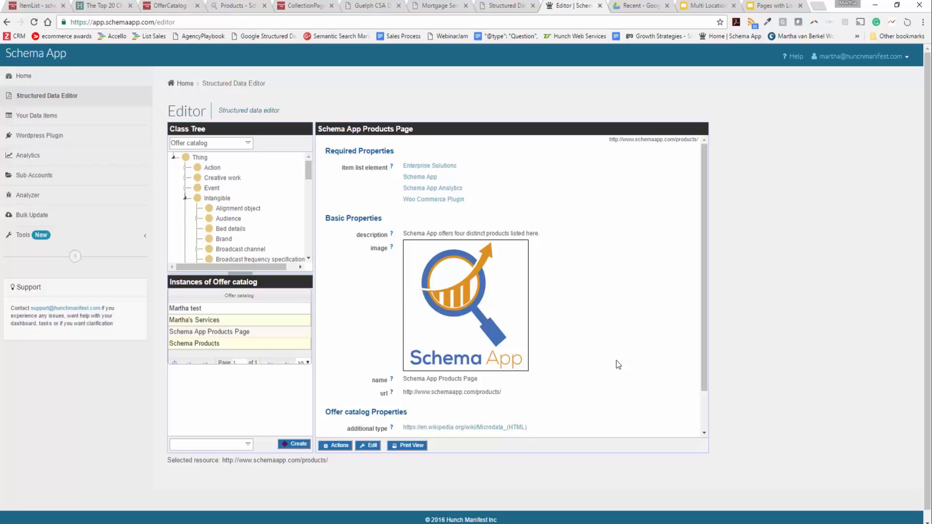
Step: Create a Collection page instance named "Collection page of Schema Markup Tools" with the default URI
scroll(619, 362, "down", 1)
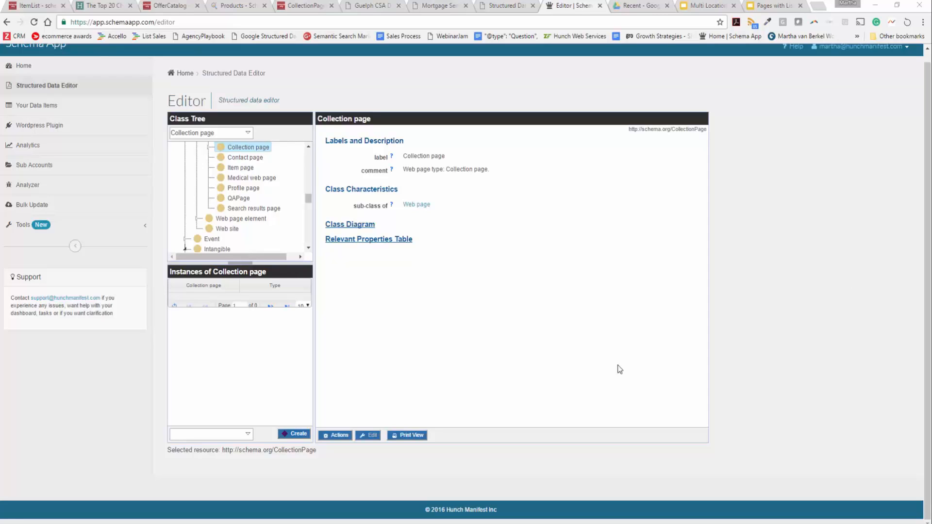
left_click(297, 434)
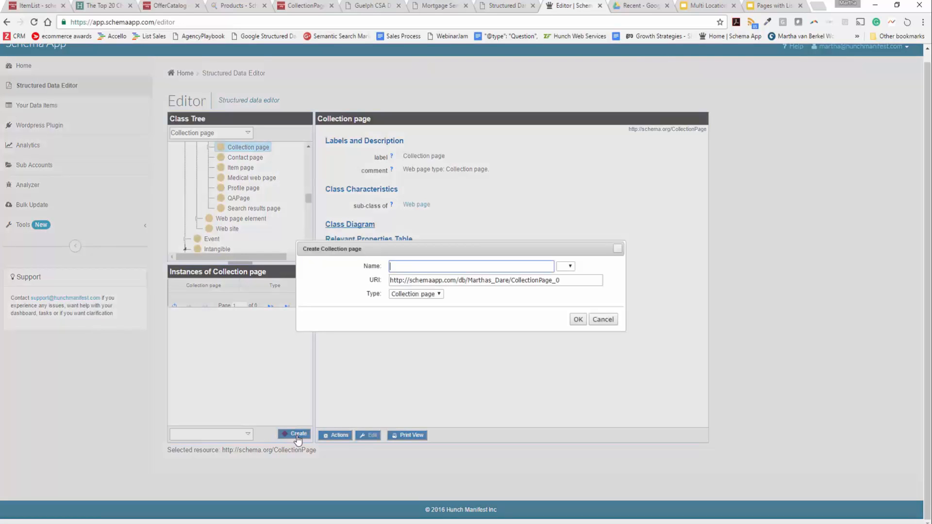
type("Collection page of Schema Markup Tools")
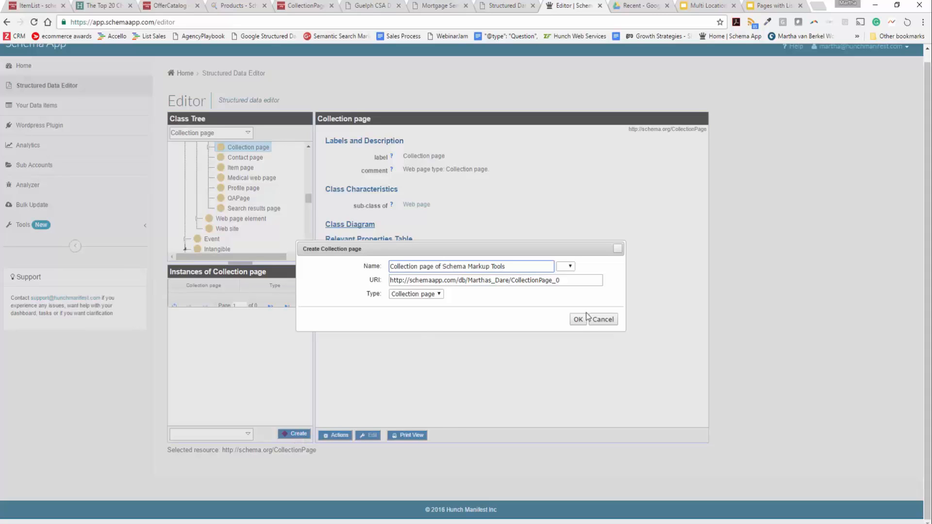
left_click_drag(565, 280, 383, 279)
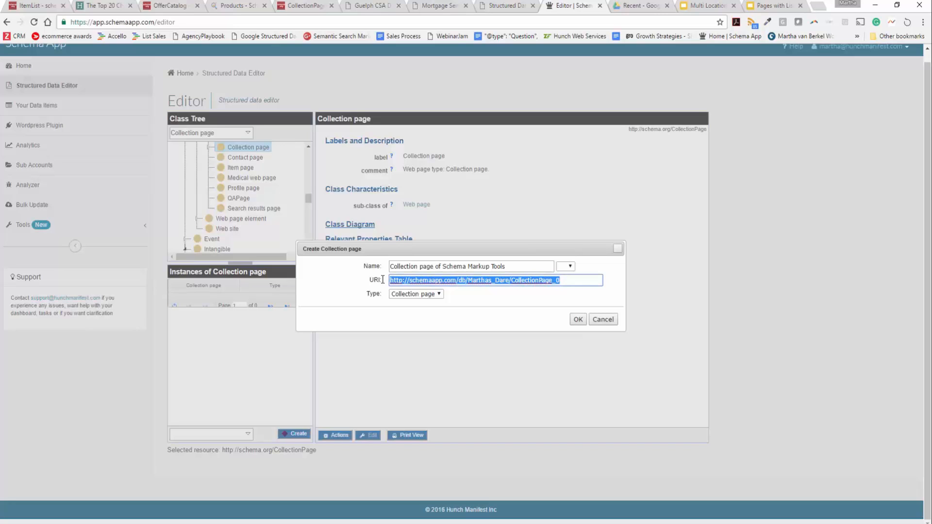
left_click(577, 320)
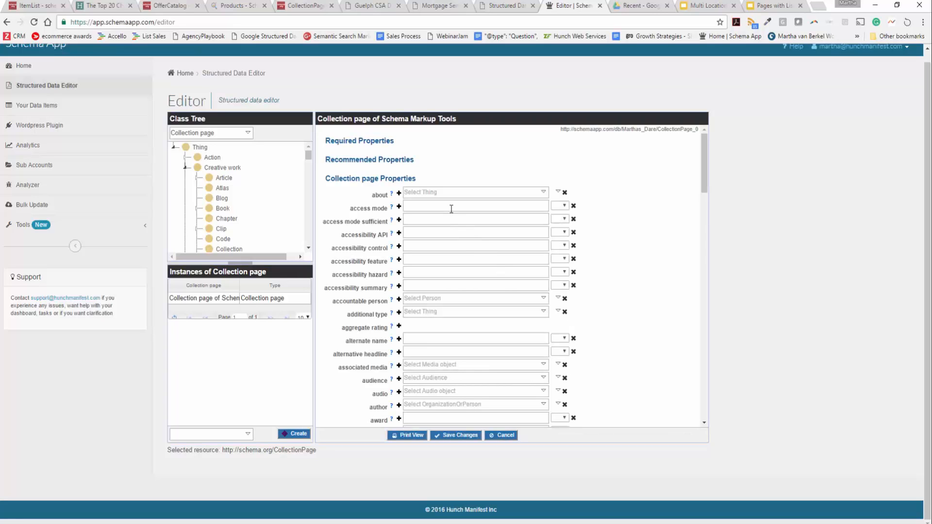
Step: Look through the properties available for the new Collection page, from about down to type
left_click(446, 191)
scroll(447, 292, "down", 10)
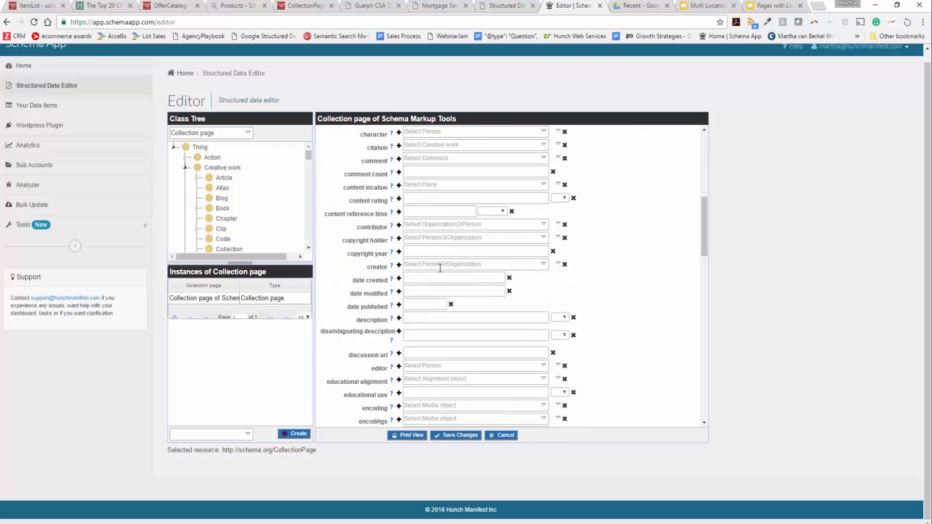
scroll(447, 291, "down", 10)
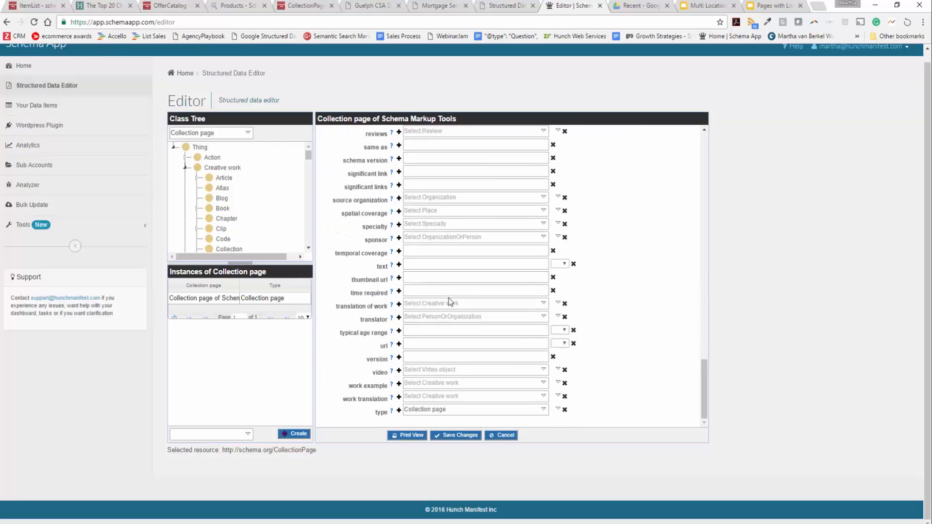
scroll(449, 300, "up", 20)
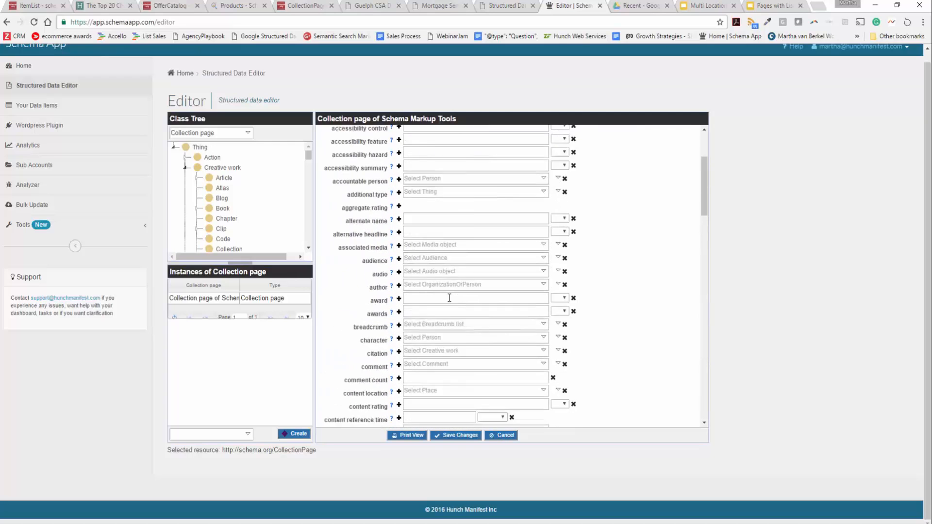
Step: Set the Collection page's main entity property to Schema App Products Page and save the changes
scroll(449, 298, "up", 1)
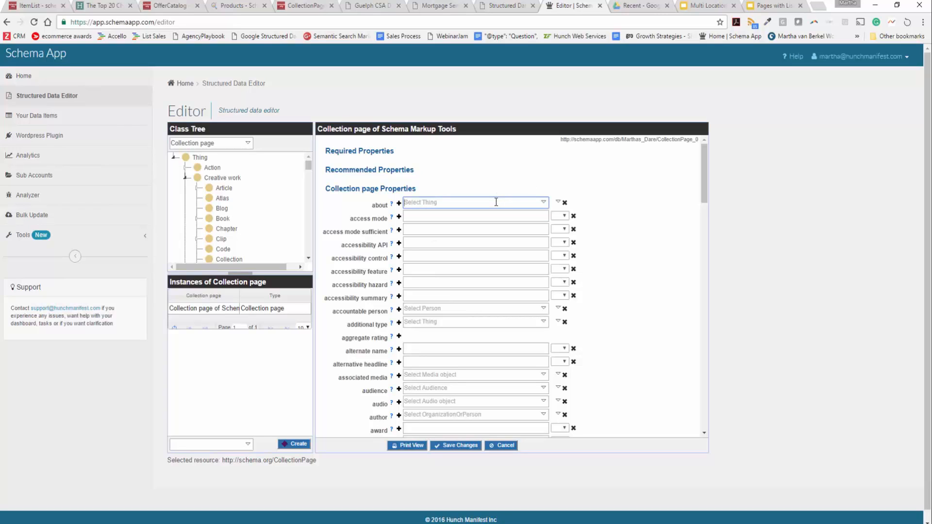
scroll(495, 204, "down", 1)
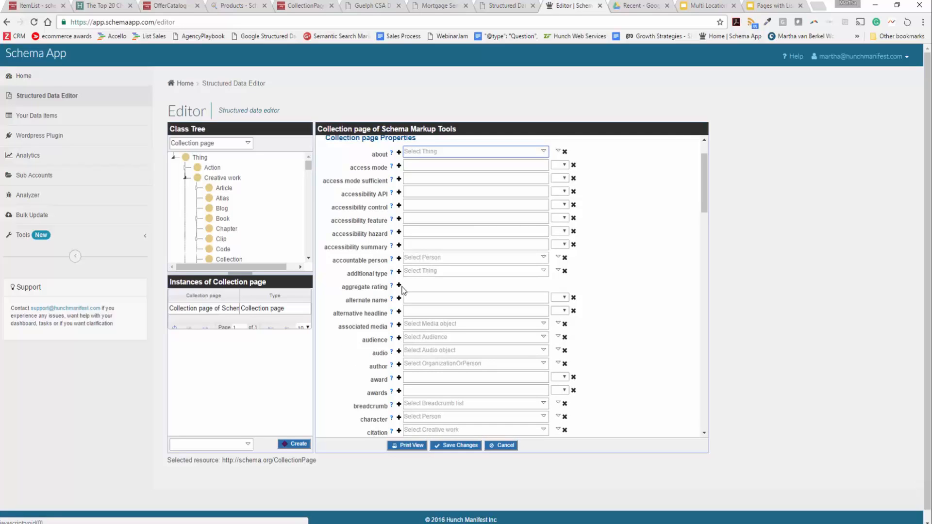
scroll(453, 295, "down", 3)
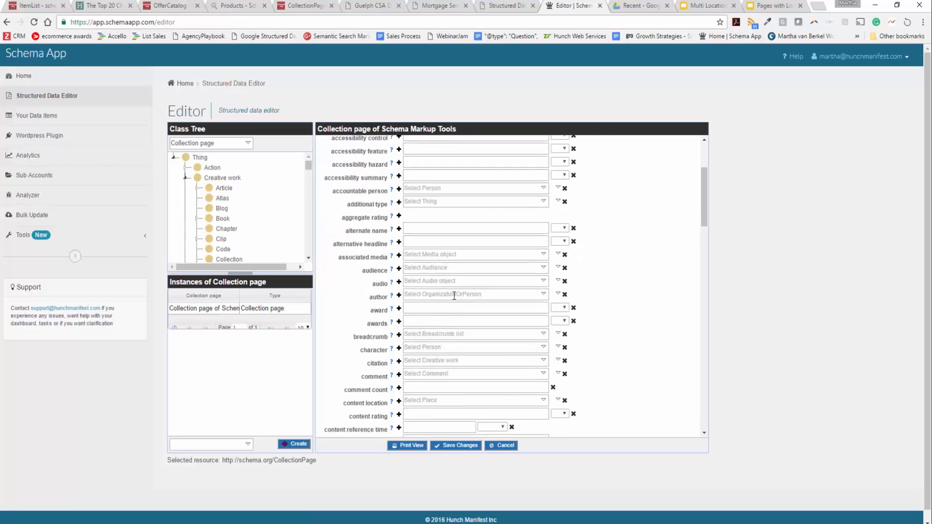
scroll(454, 295, "down", 6)
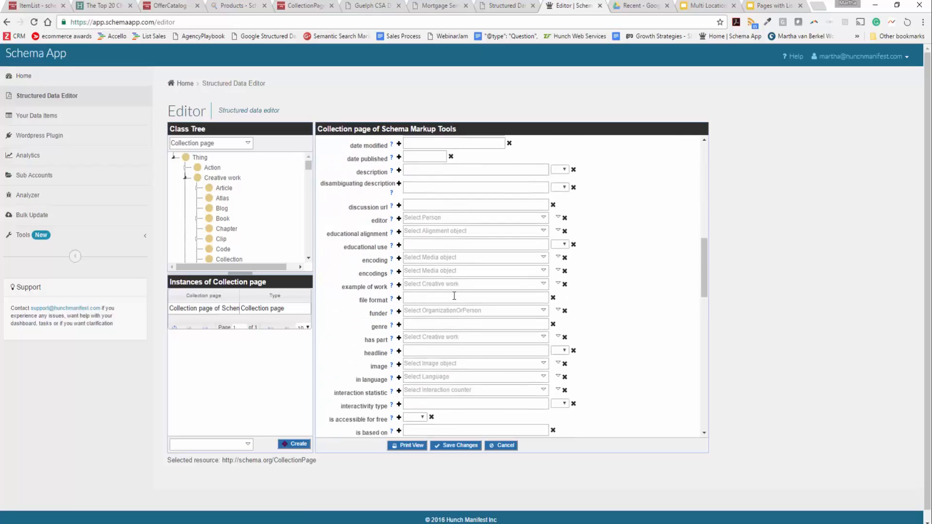
scroll(454, 295, "down", 6)
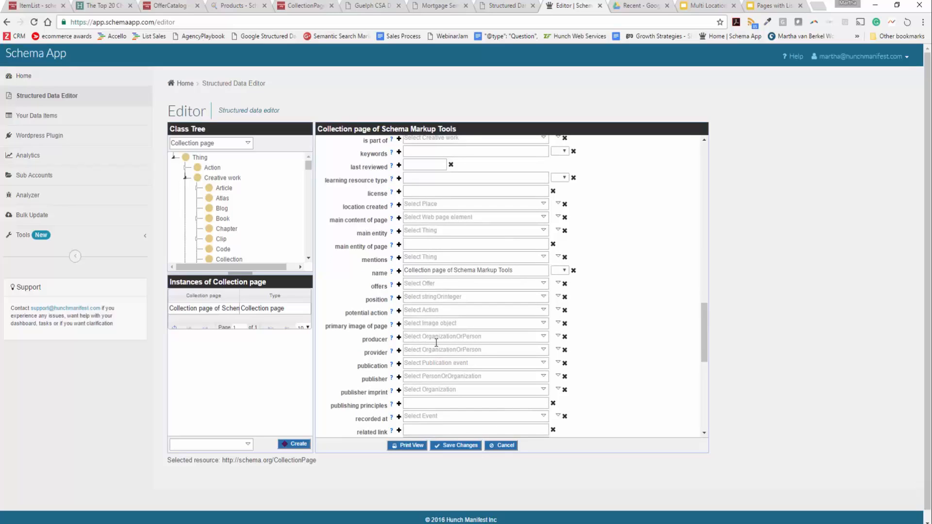
left_click(444, 230)
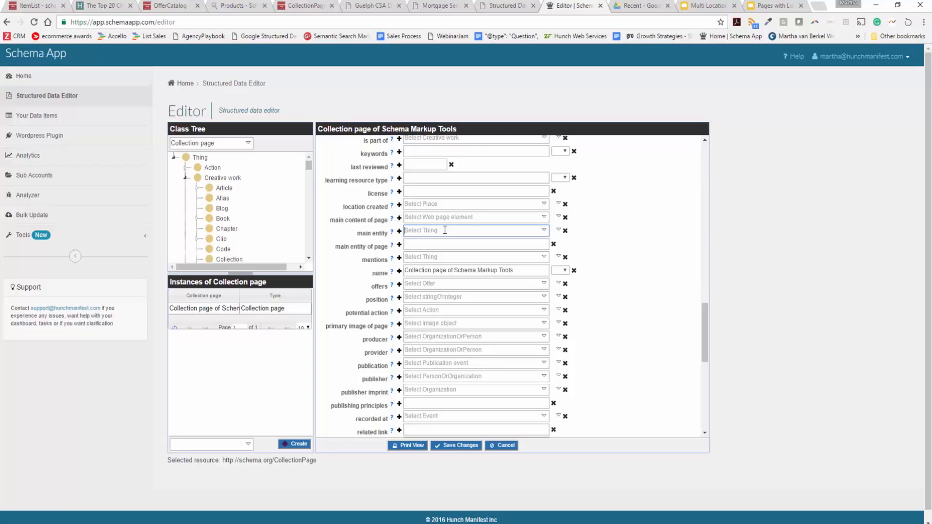
type("sc")
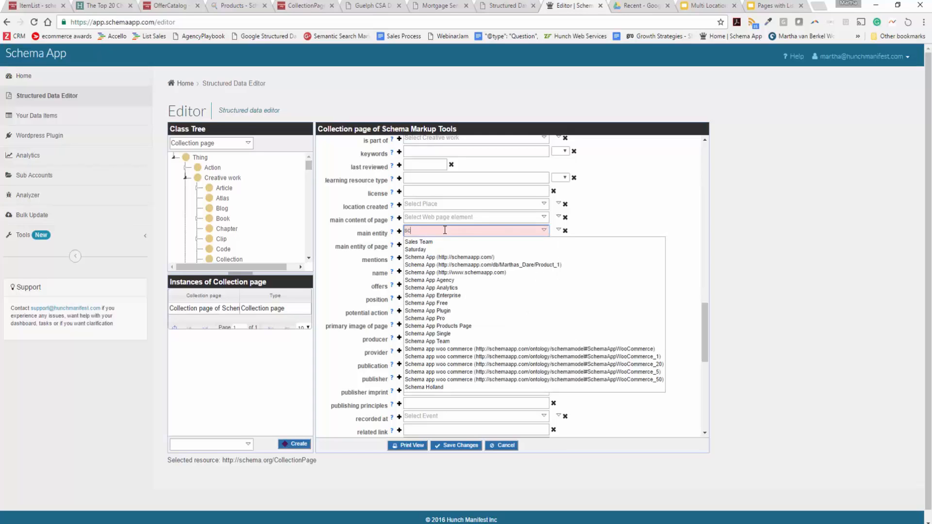
type("hema app")
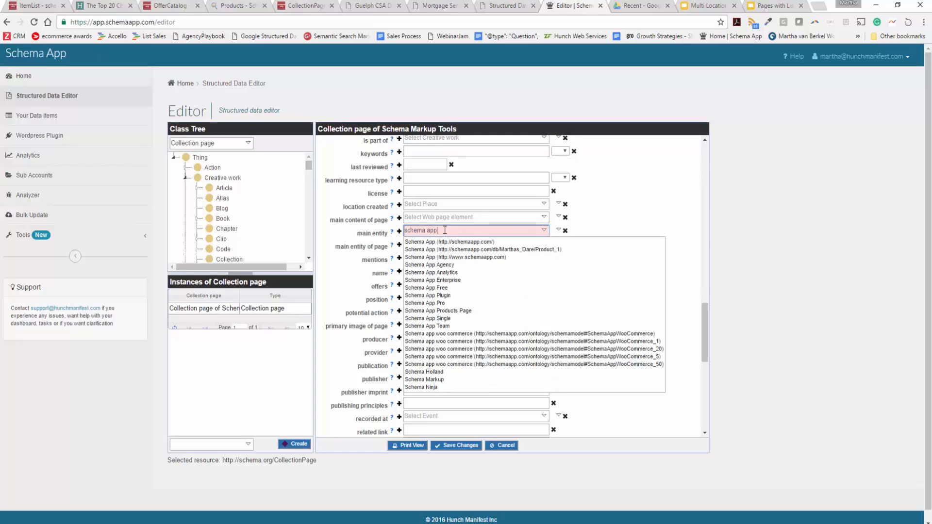
type(" pro")
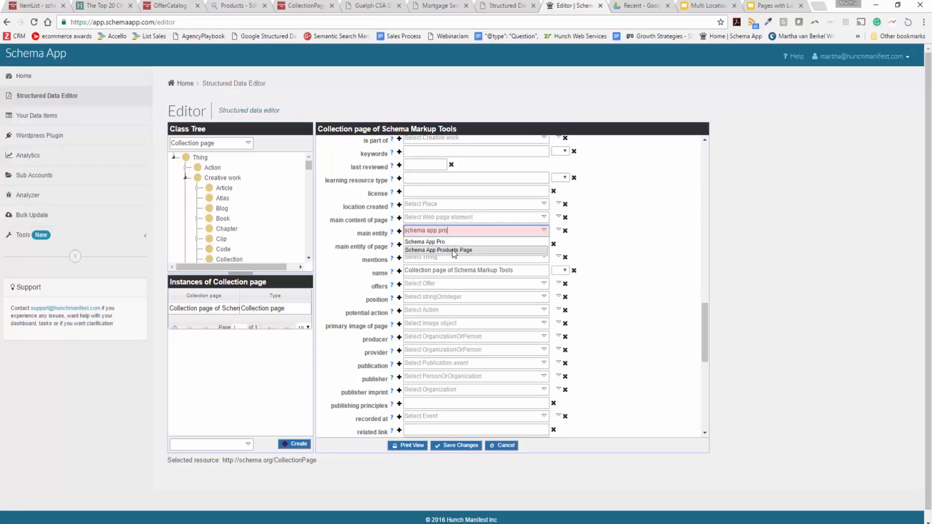
left_click(453, 250)
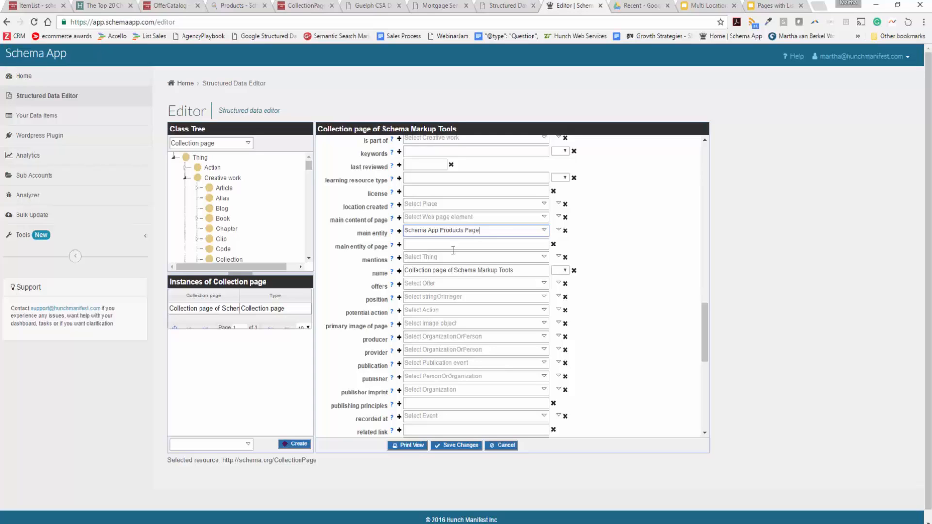
left_click(463, 447)
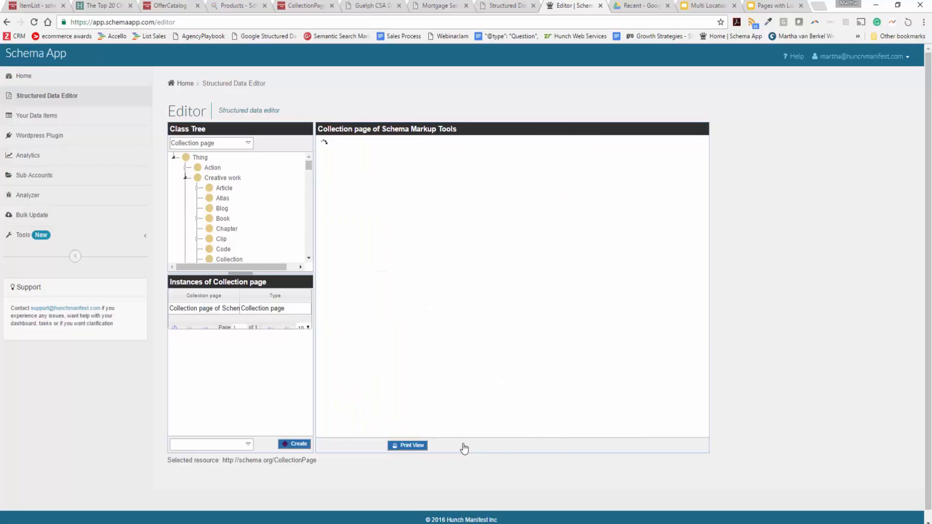